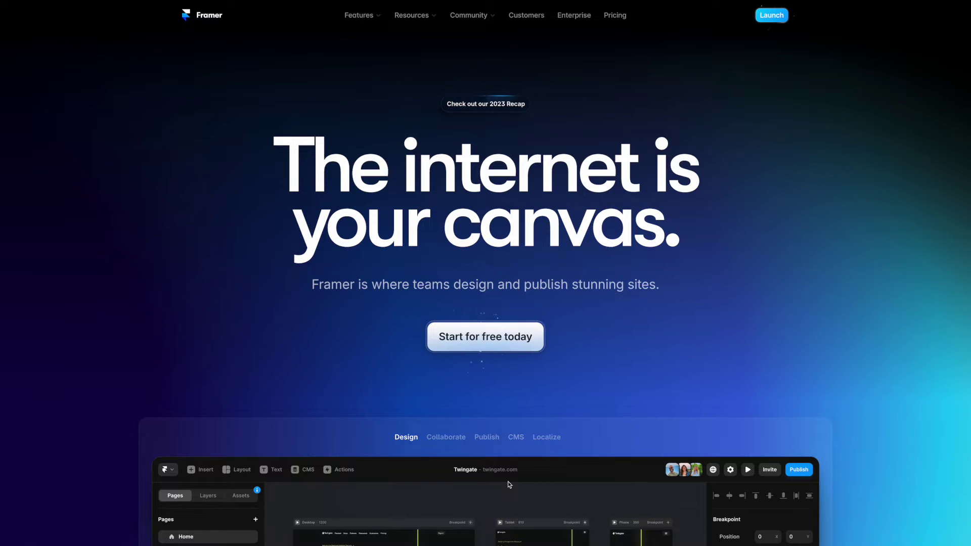
# Scroll down the Framer home page, then go to the Pricing page with its plan cards
pyautogui.scroll(-8, 663, 430)
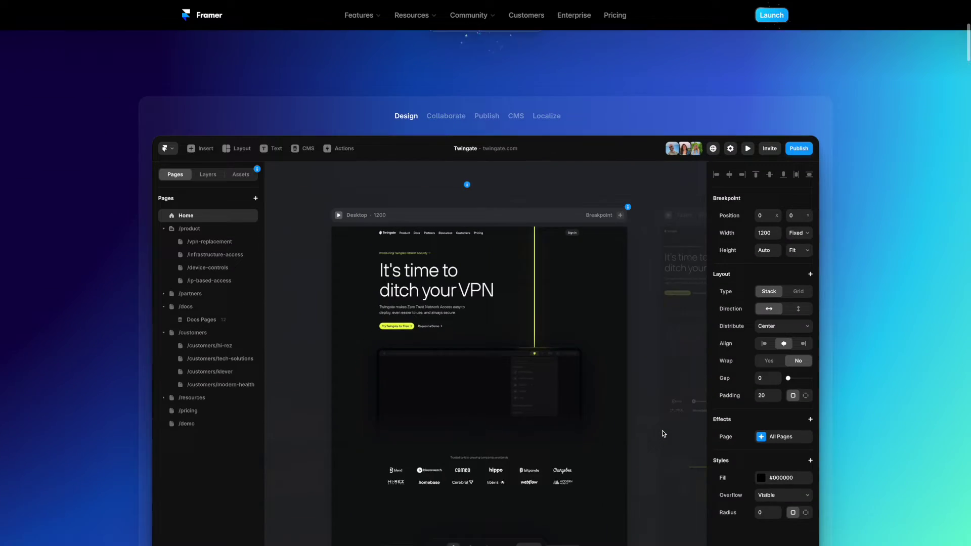
pyautogui.scroll(-6, 663, 434)
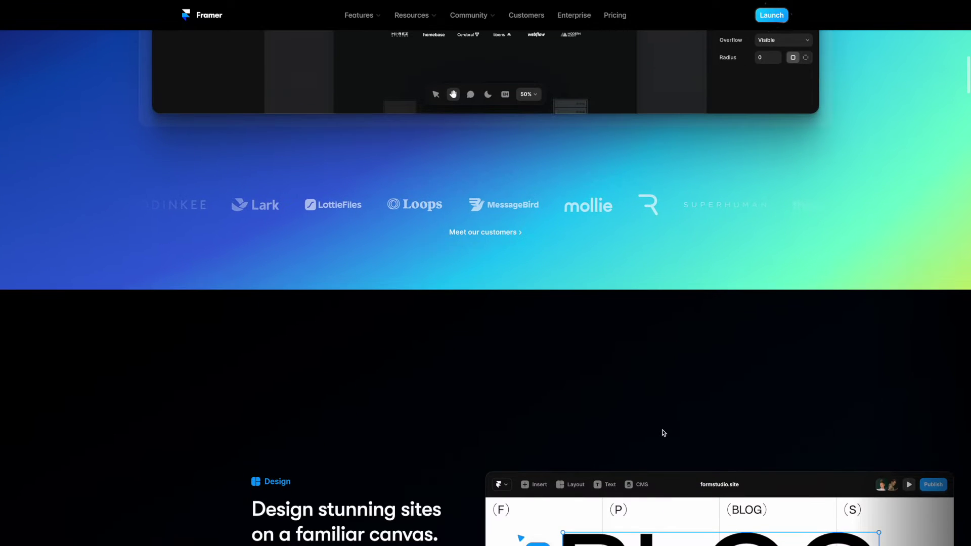
pyautogui.scroll(-1, 681, 377)
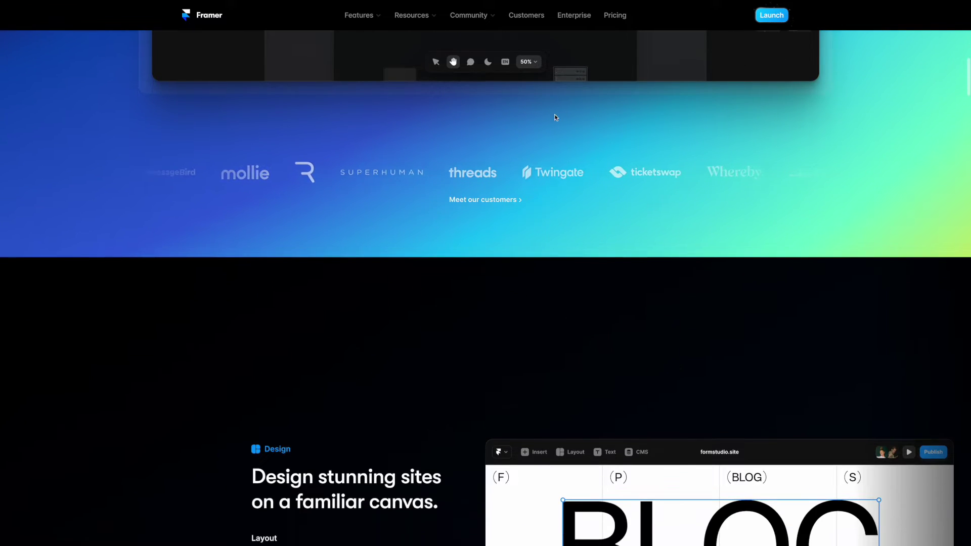
pyautogui.scroll(-6, 550, 294)
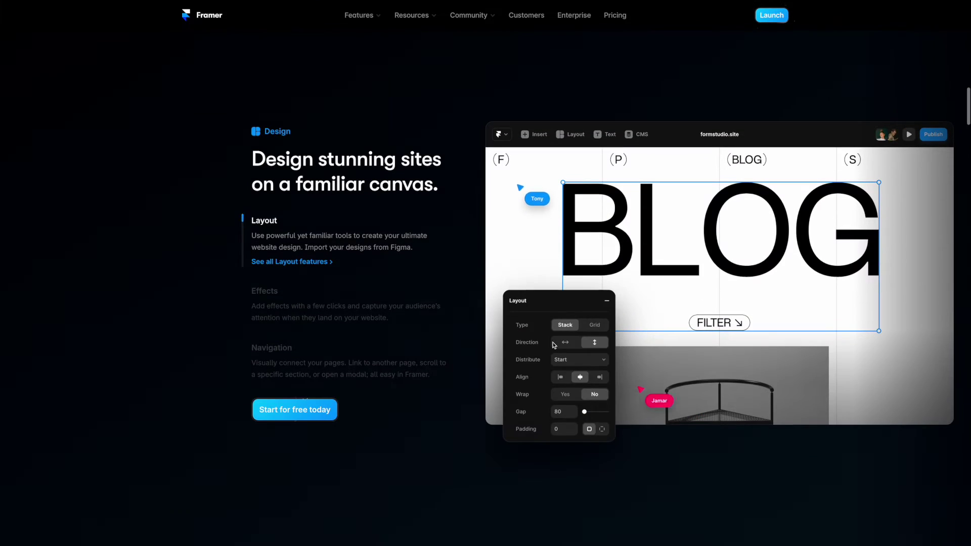
pyautogui.scroll(-5, 715, 481)
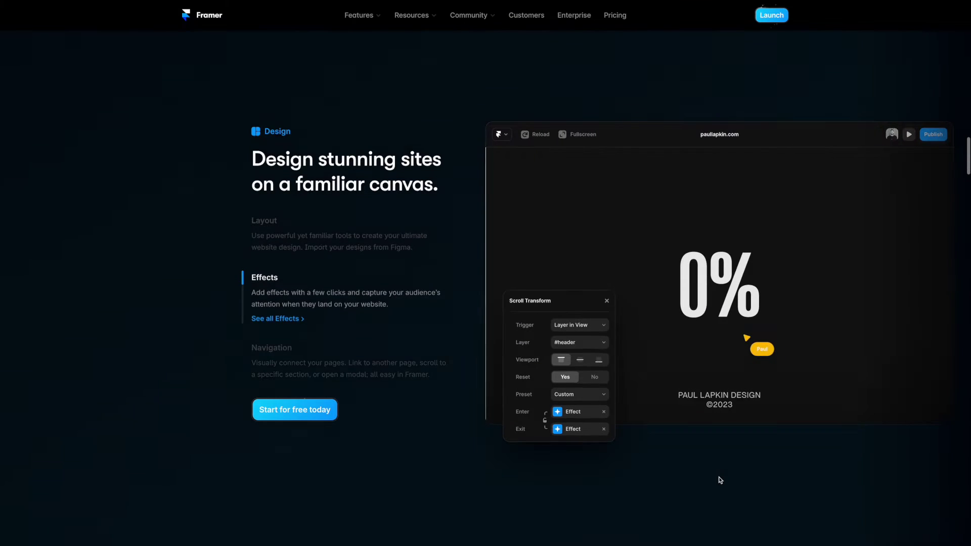
pyautogui.scroll(-3, 721, 480)
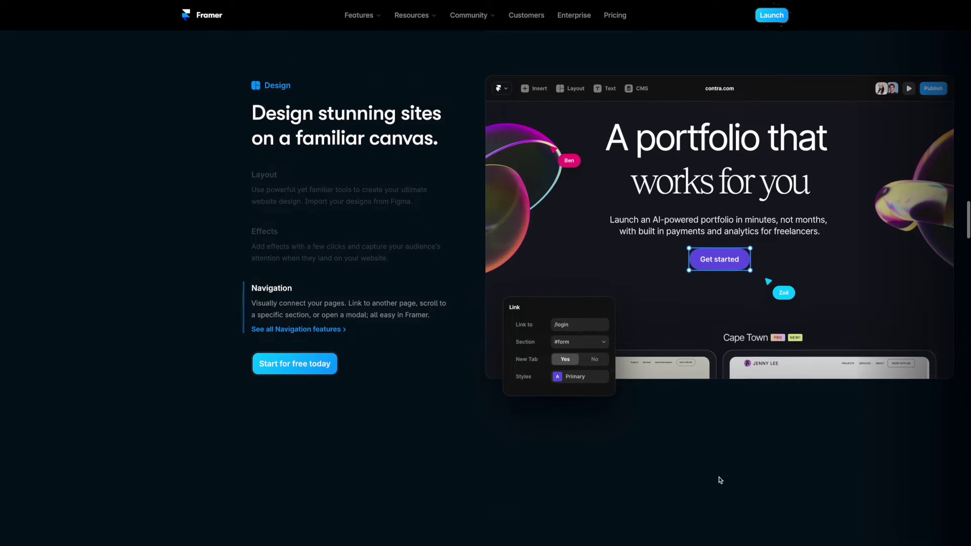
pyautogui.scroll(-3, 721, 480)
pyautogui.scroll(-10, 720, 480)
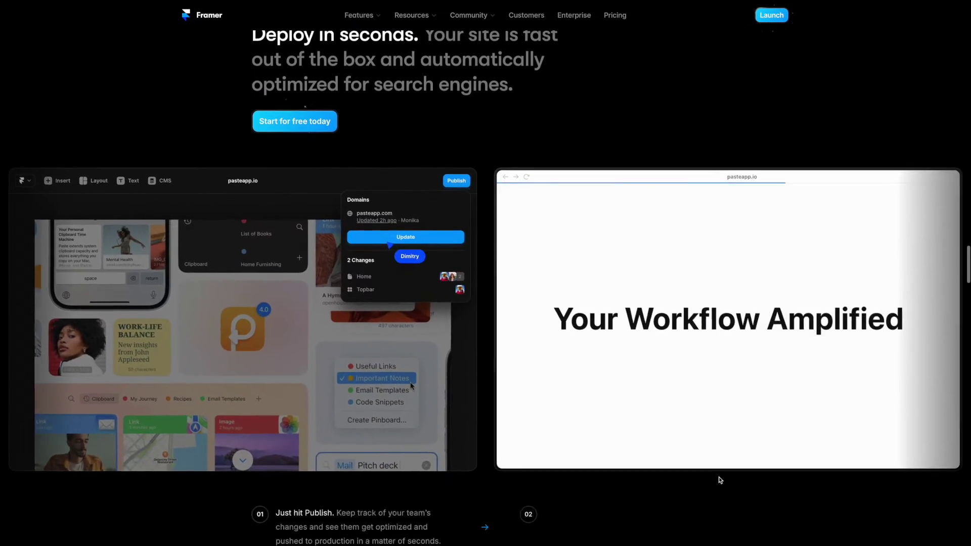
pyautogui.scroll(-10, 628, 320)
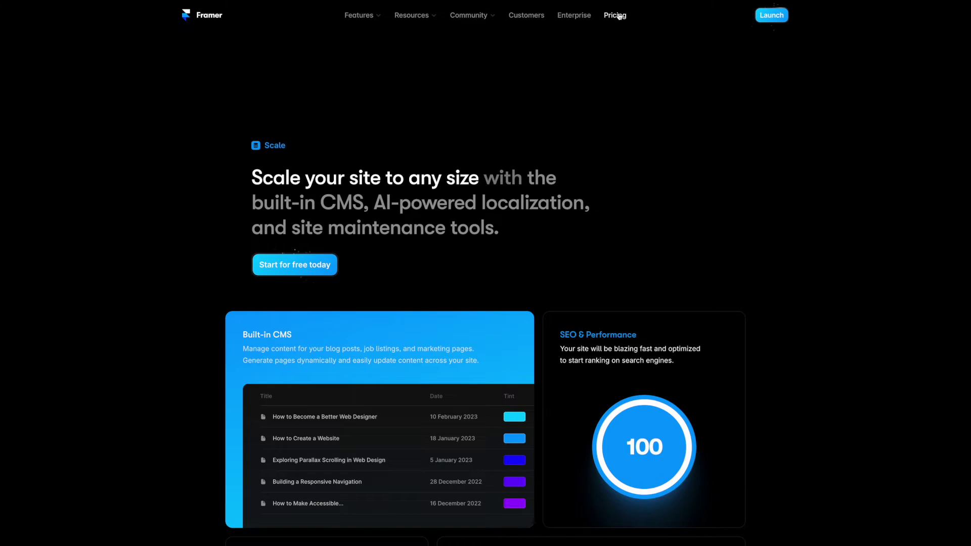
pyautogui.click(618, 15)
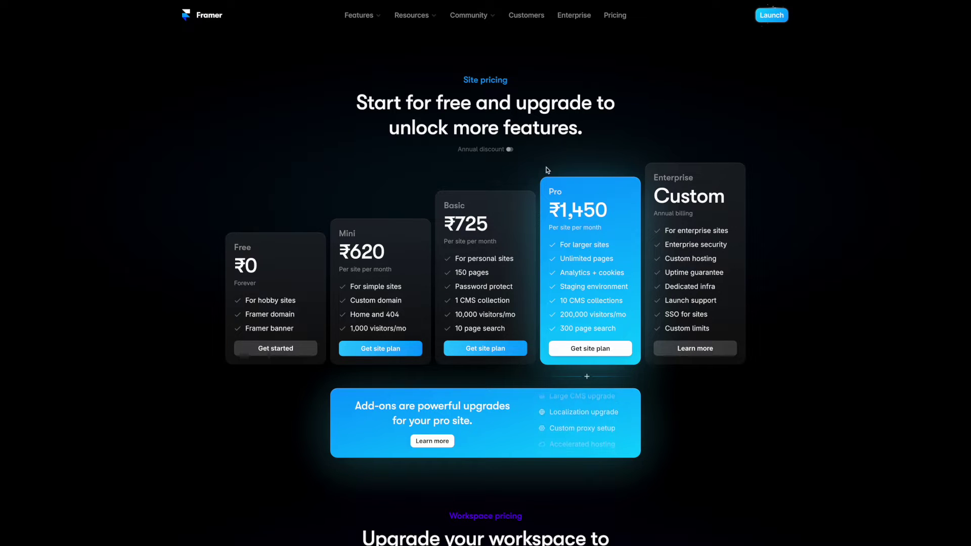
pyautogui.click(509, 150)
pyautogui.click(510, 149)
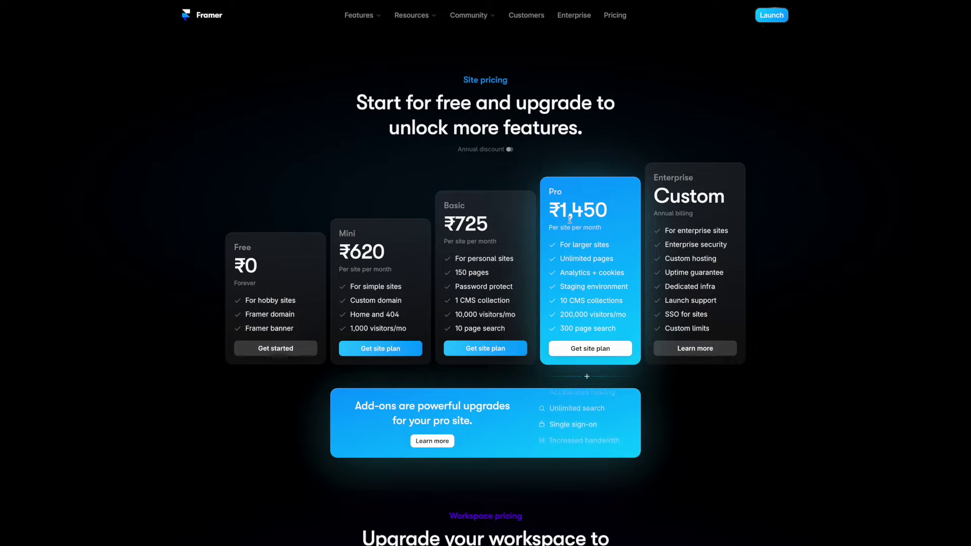
pyautogui.click(510, 149)
pyautogui.click(510, 150)
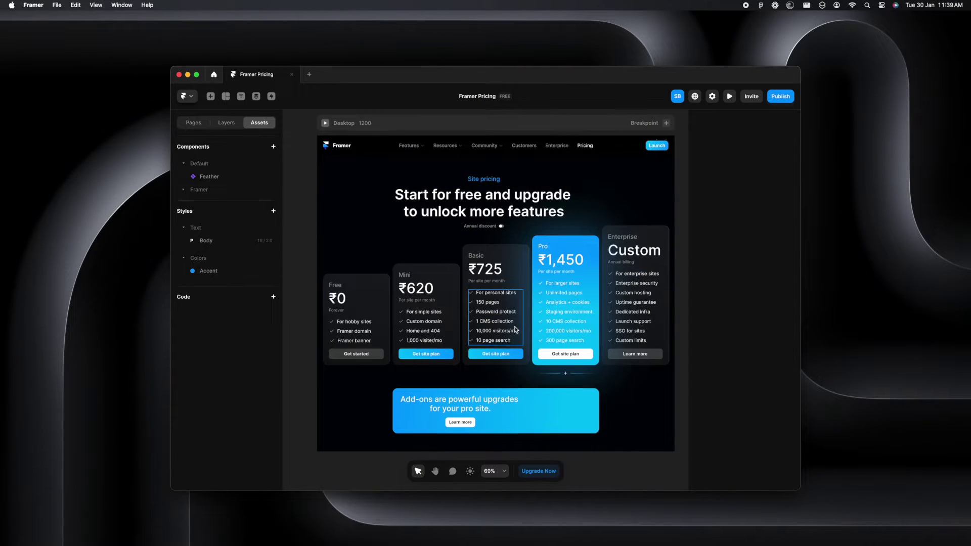
pyautogui.scroll(-2, 546, 263)
pyautogui.scroll(1, 559, 293)
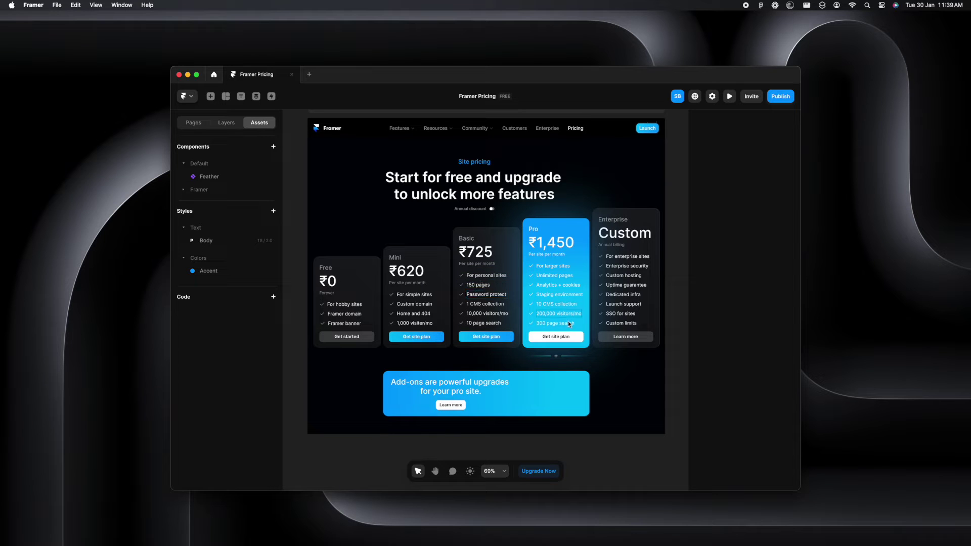
pyautogui.scroll(5, 472, 234)
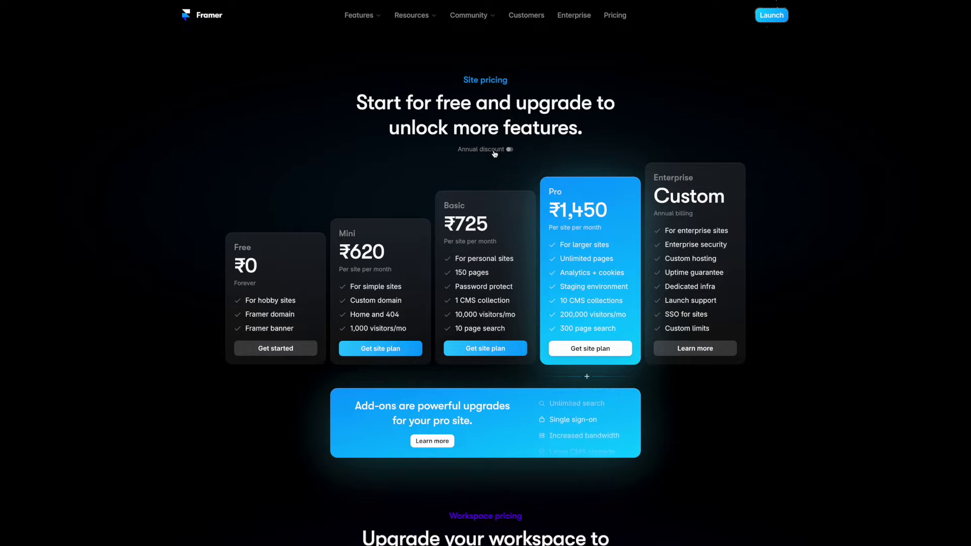
pyautogui.click(509, 150)
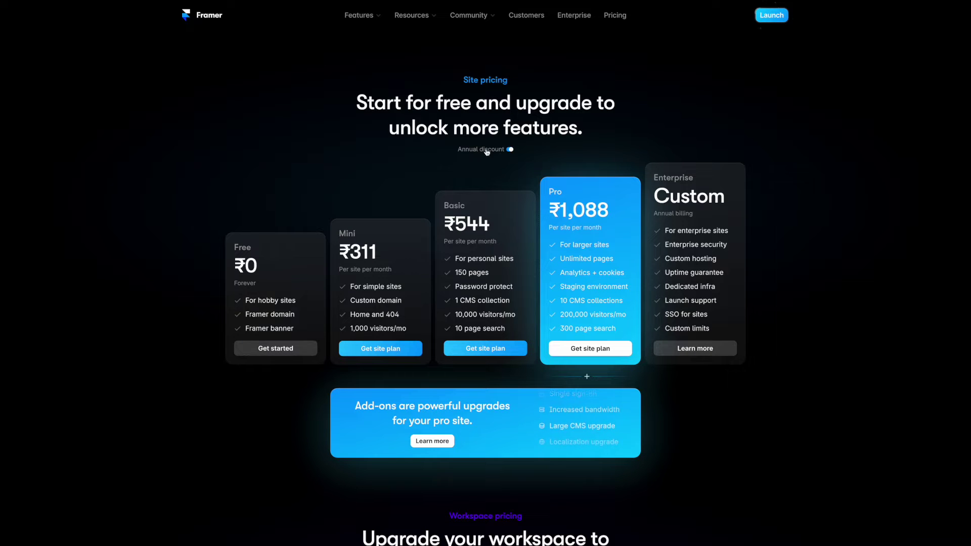
pyautogui.click(486, 151)
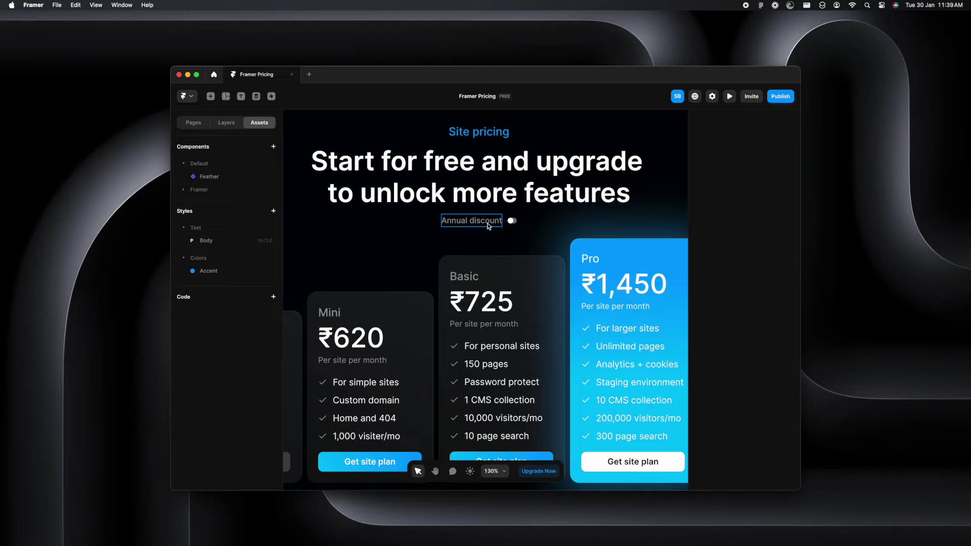
# Convert the Annual discount row into a new component named 'Toggle Switch'
pyautogui.click(488, 225)
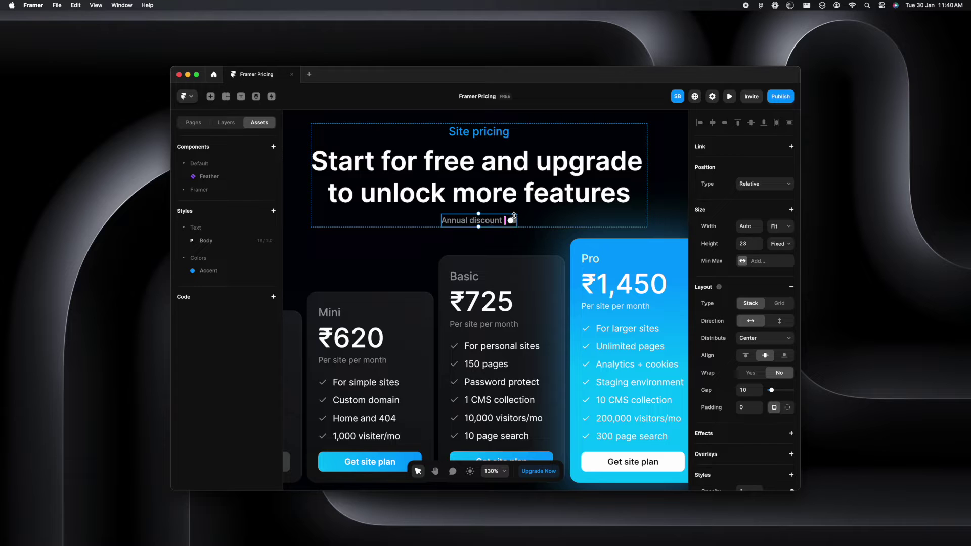
pyautogui.rightClick(514, 220)
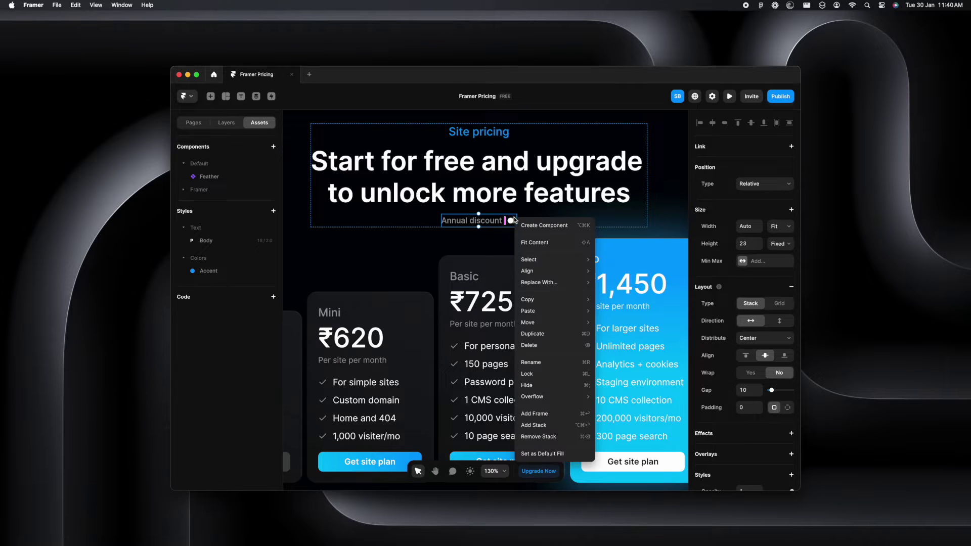
pyautogui.click(540, 228)
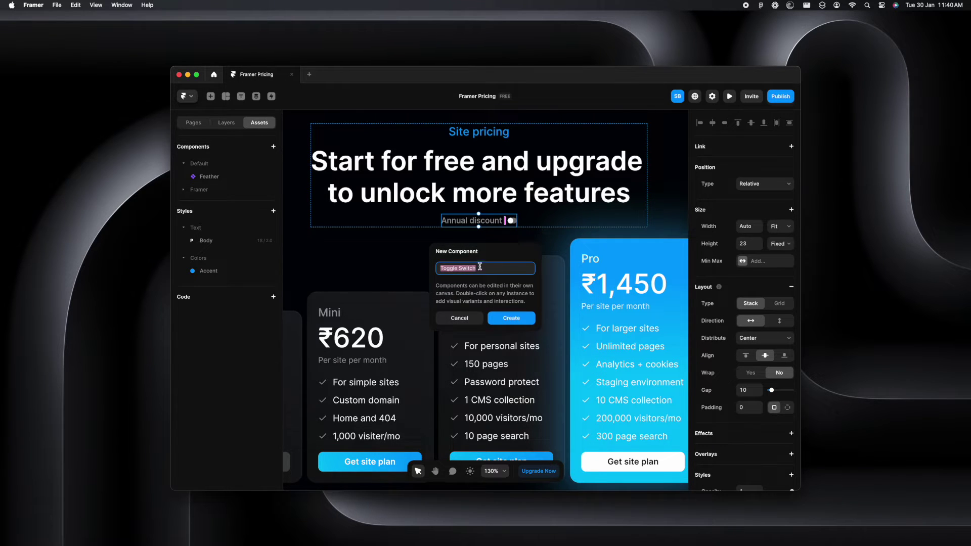
pyautogui.click(512, 318)
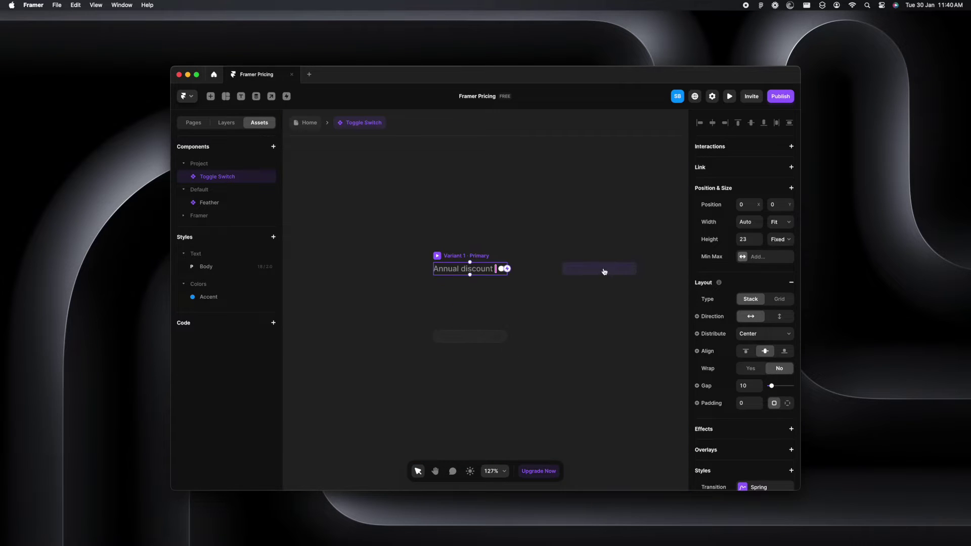
# Add Variant 2 to the Toggle Switch and move its knob to the right end of the track
pyautogui.click(601, 272)
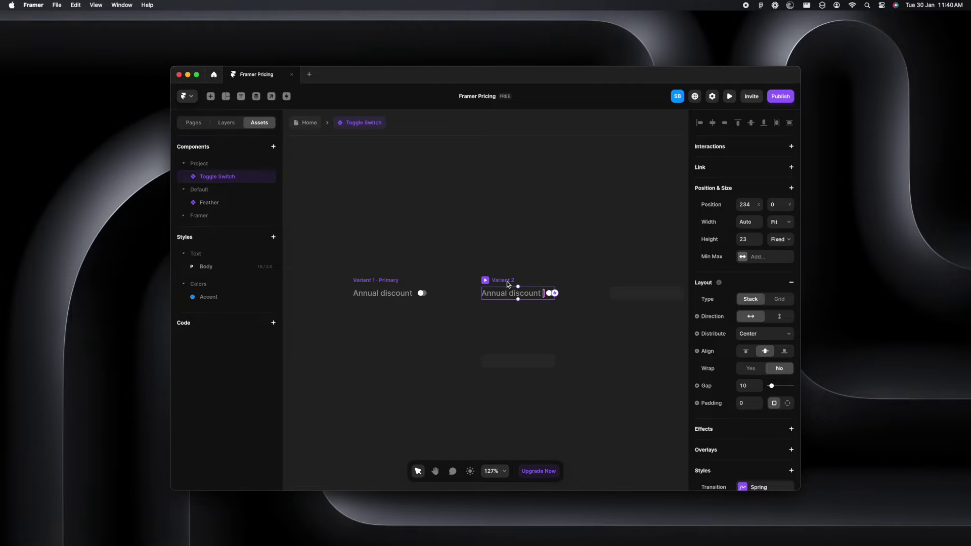
pyautogui.scroll(5, 524, 303)
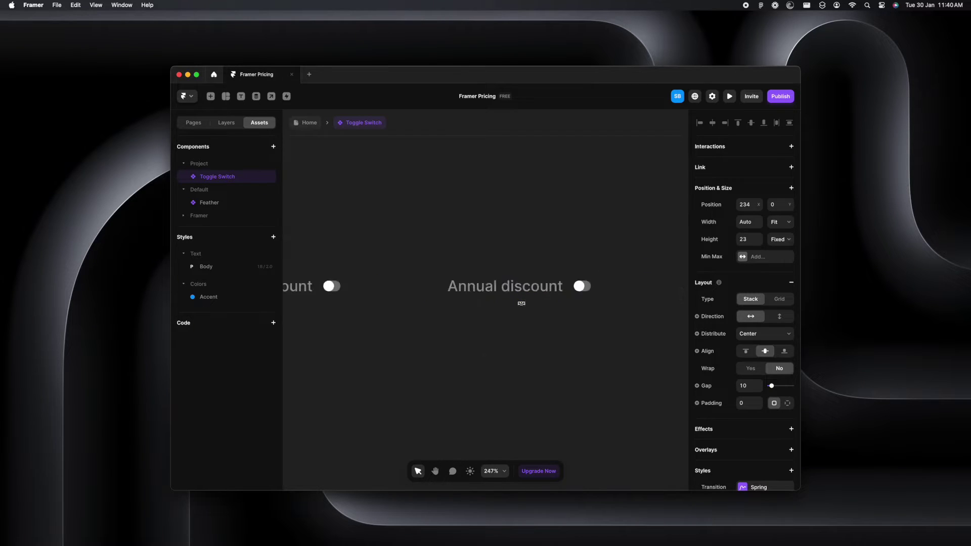
pyautogui.click(602, 282)
pyautogui.scroll(5, 602, 281)
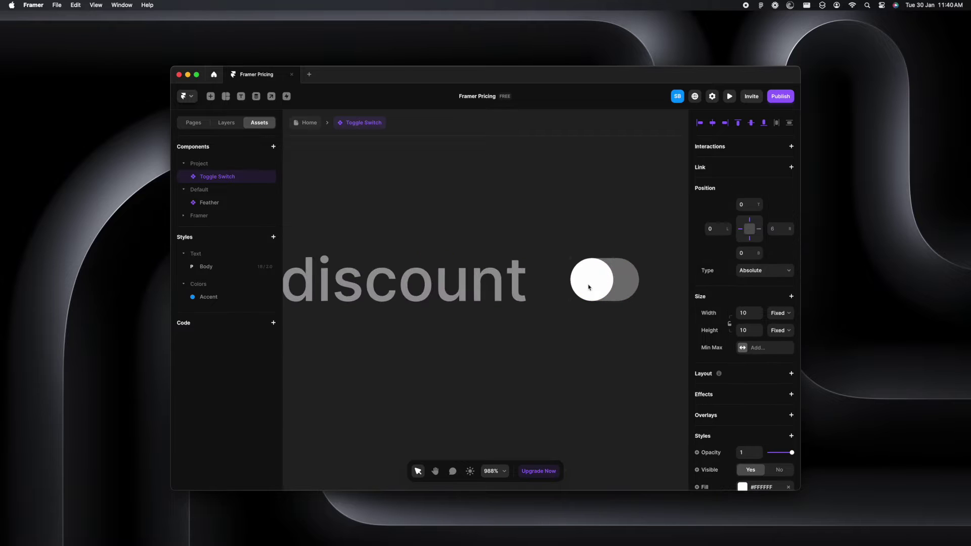
pyautogui.press('Right')
pyautogui.press('Right')
pyautogui.press('Right')
pyautogui.press('Right')
pyautogui.press('Right')
pyautogui.press('Right')
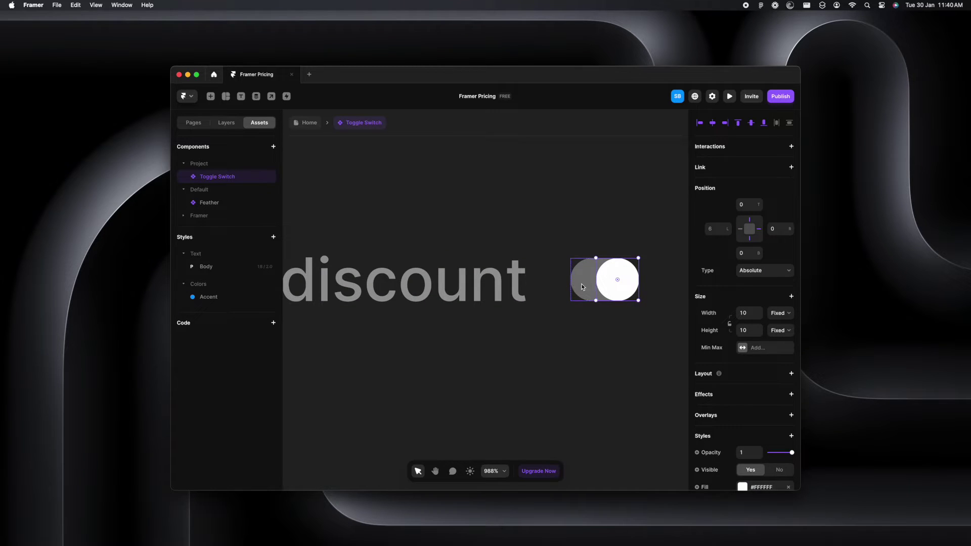
# Fill Variant 2's toggle track with the blue Accent colour
pyautogui.click(581, 286)
pyautogui.click(742, 423)
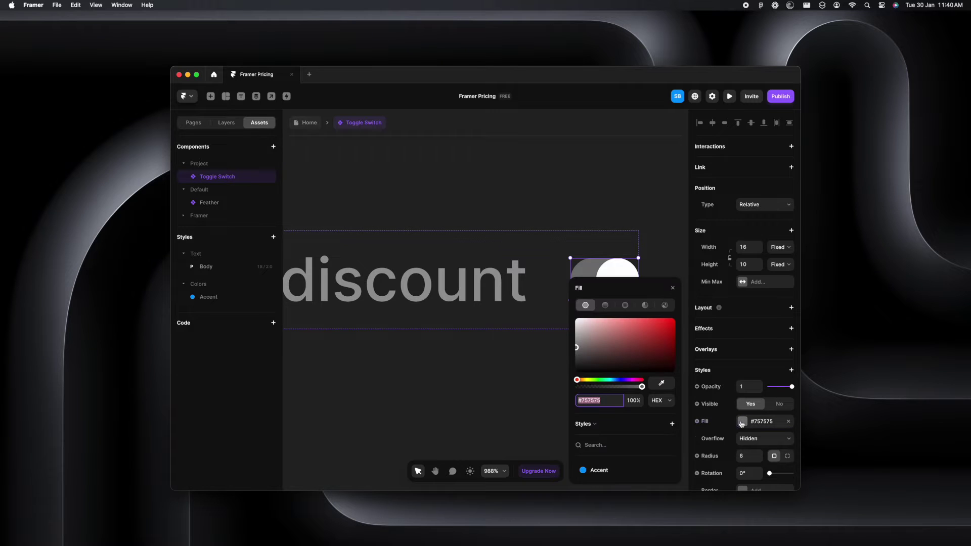
pyautogui.click(596, 471)
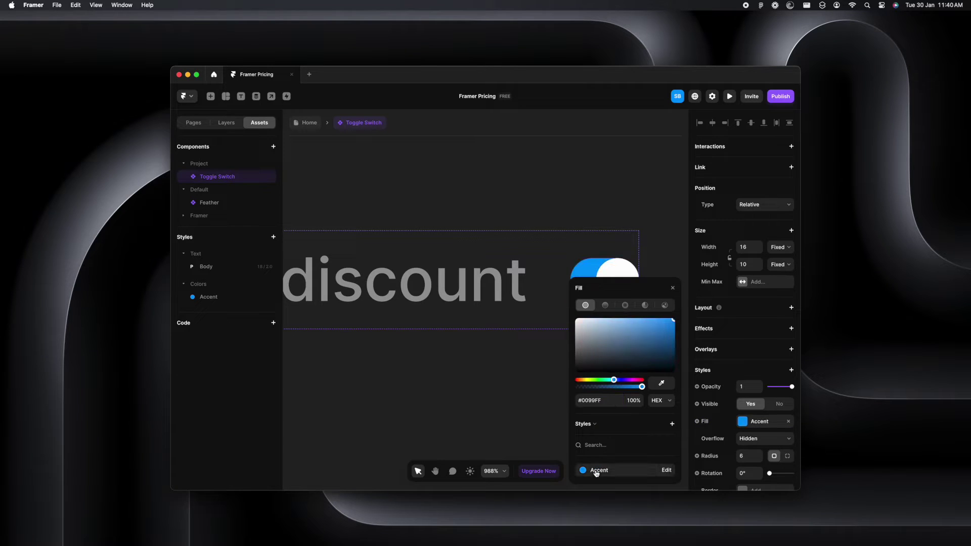
pyautogui.click(526, 399)
pyautogui.scroll(-10, 526, 399)
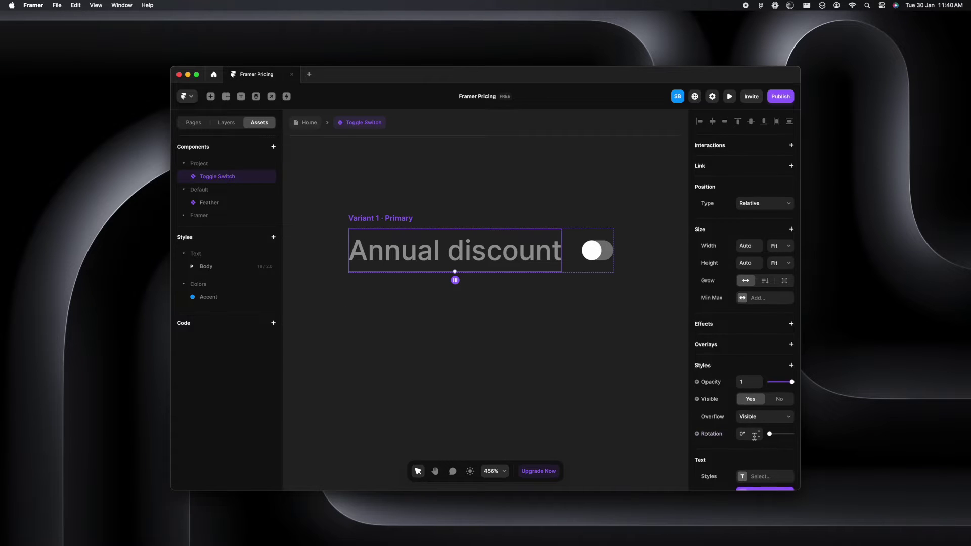
# Lower Variant 1's 'Annual discount' text colour opacity to about 68%
pyautogui.scroll(-3, 751, 449)
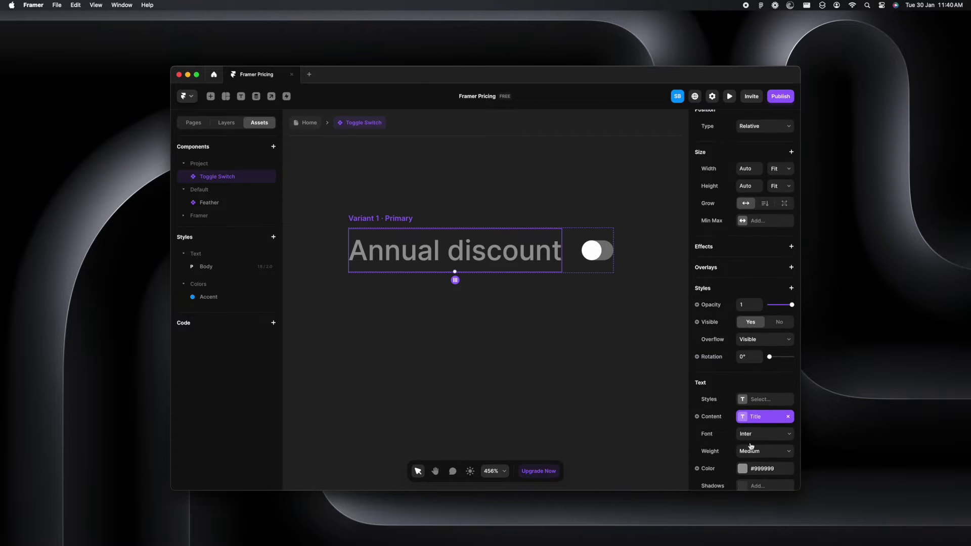
pyautogui.click(743, 470)
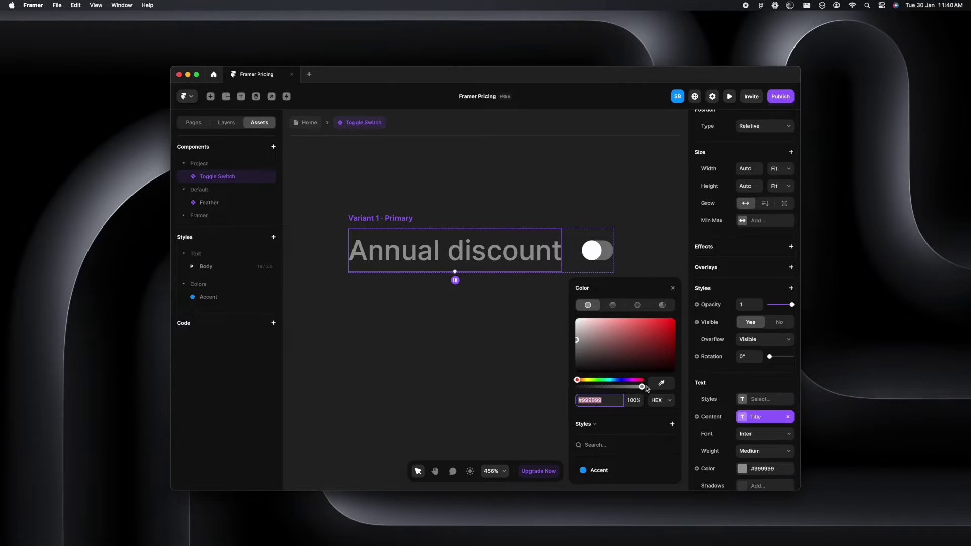
pyautogui.moveTo(645, 386); pyautogui.dragTo(625, 387)
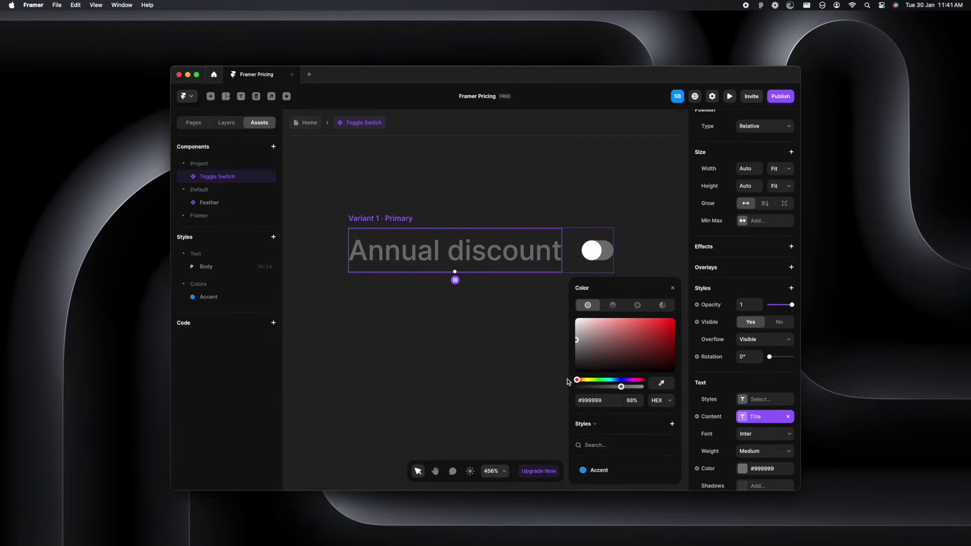
pyautogui.click(512, 375)
pyautogui.scroll(-5, 511, 373)
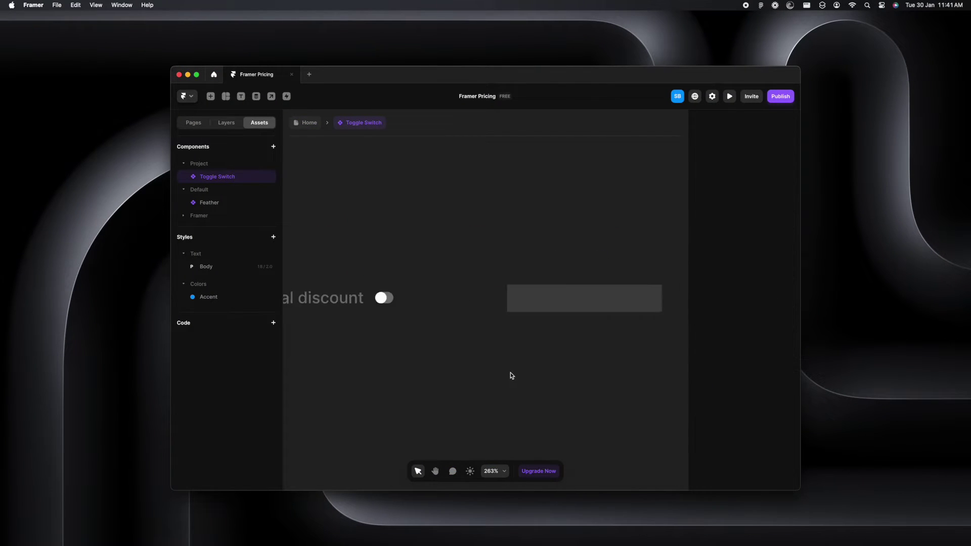
# Set Variant 2's 'Annual discount' label colour opacity to 63%
pyautogui.click(479, 303)
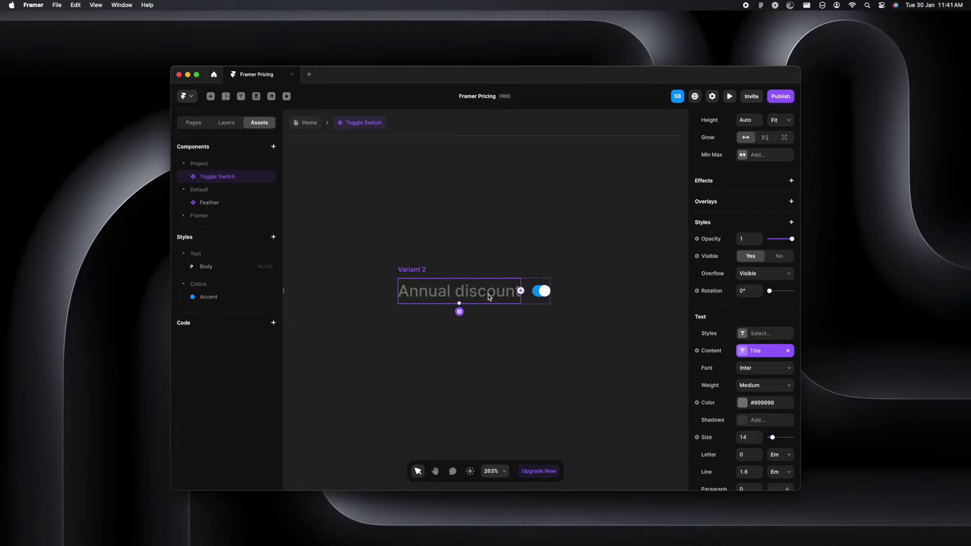
pyautogui.scroll(3, 488, 292)
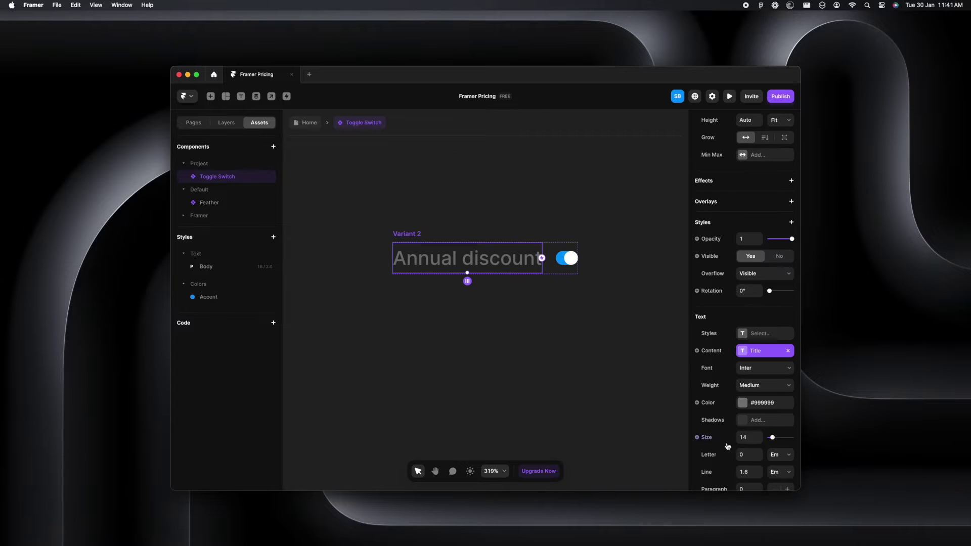
pyautogui.click(743, 403)
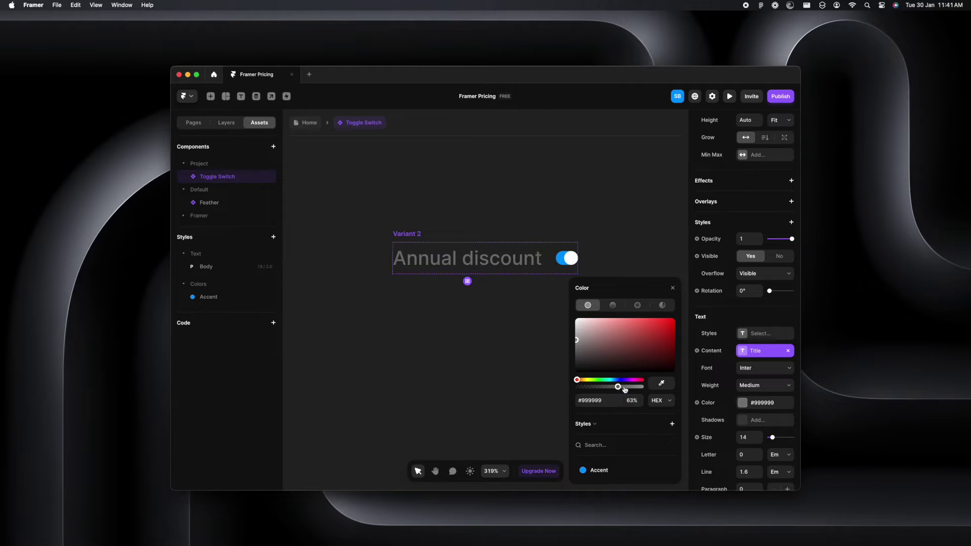
pyautogui.click(527, 382)
pyautogui.scroll(-3, 527, 382)
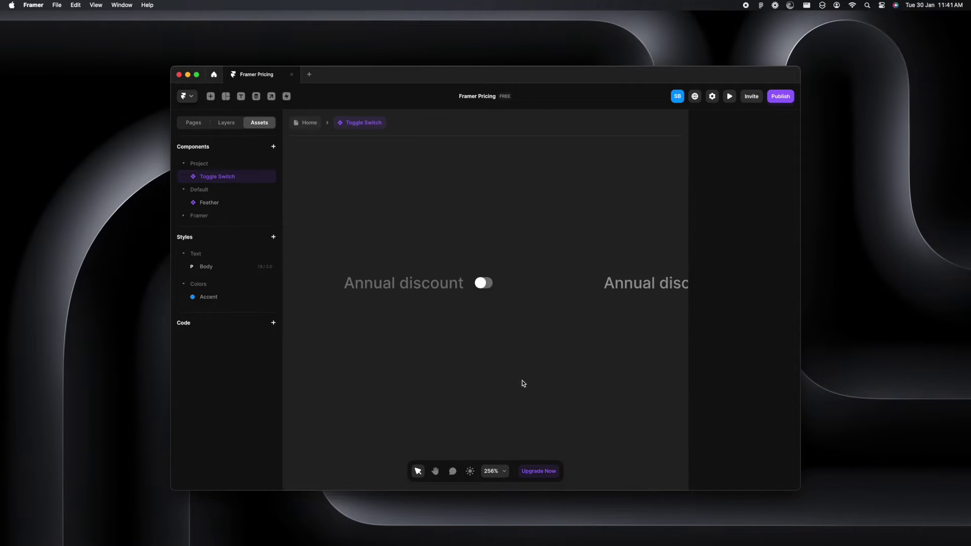
# Zoom out, select Variant 1, and bring up its Hover / Pressed state options
pyautogui.press('super+z')
pyautogui.scroll(-1, 529, 364)
pyautogui.scroll(-3, 529, 362)
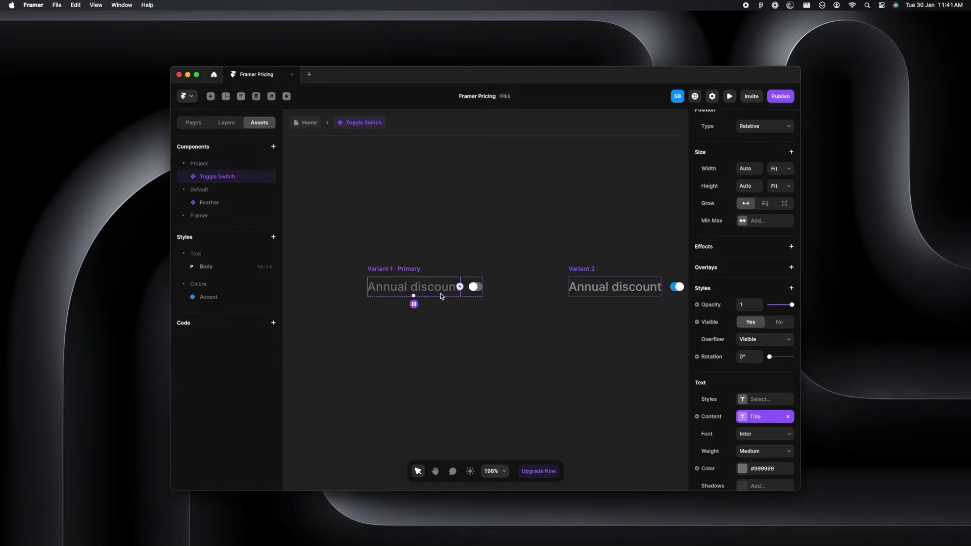
pyautogui.click(530, 333)
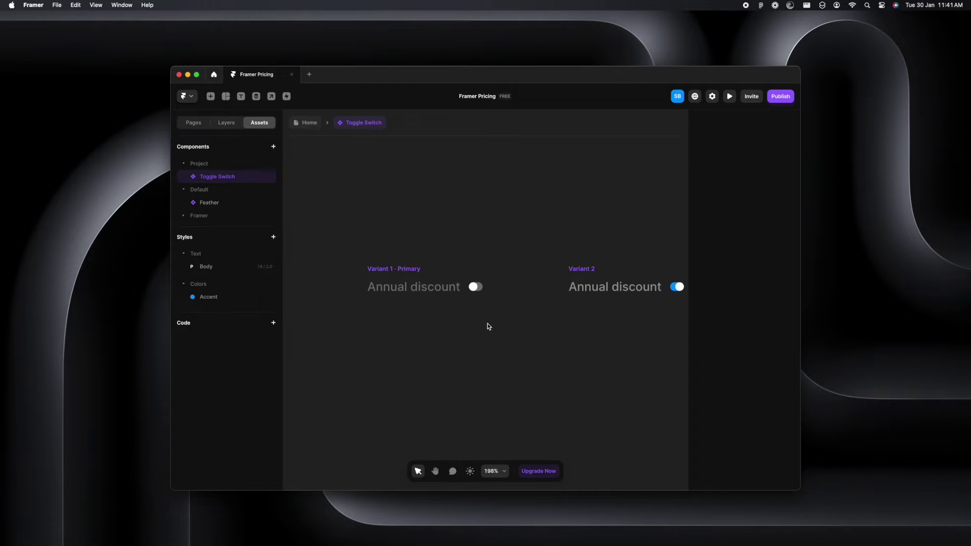
pyautogui.click(465, 420)
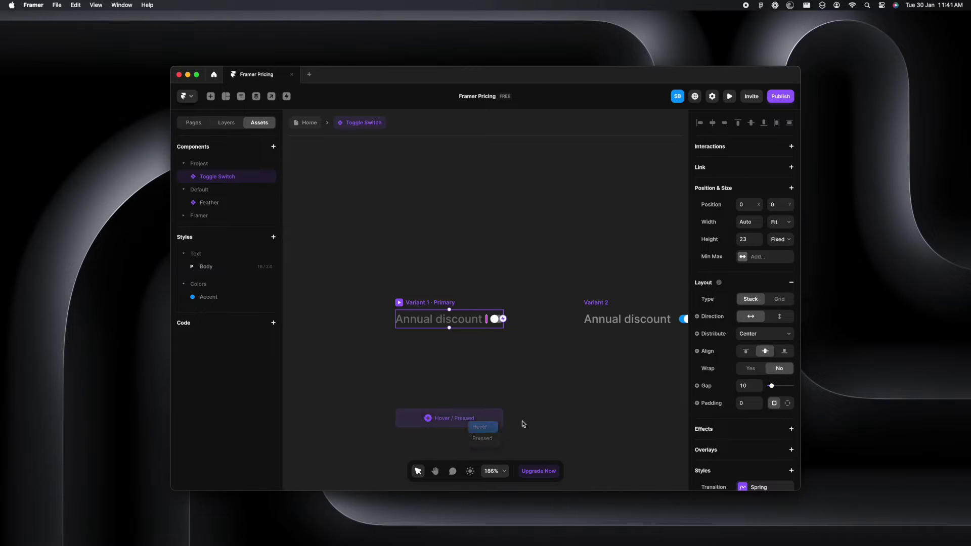
# Add a Hover state to Variant 1 with its 'Annual discount' label at full opacity
pyautogui.click(480, 426)
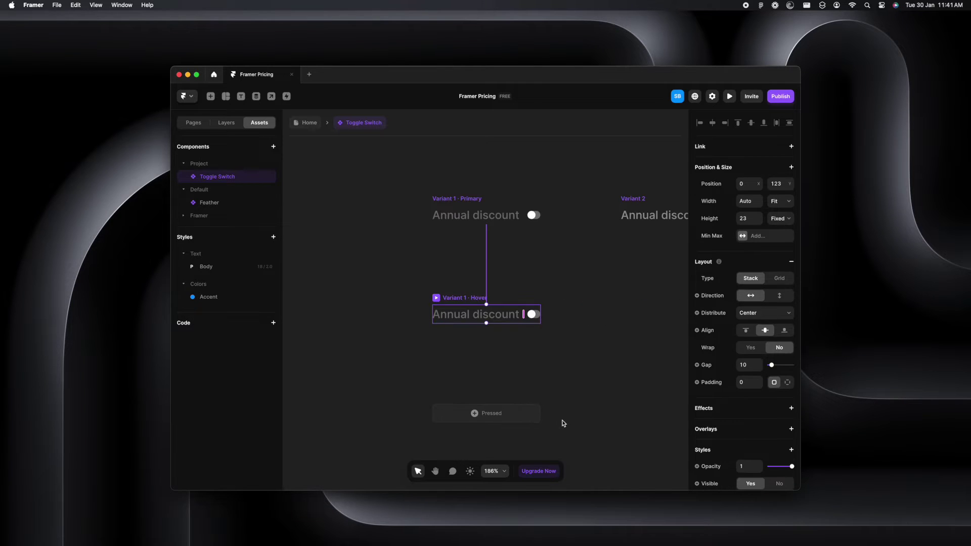
pyautogui.click(478, 320)
pyautogui.scroll(-3, 746, 446)
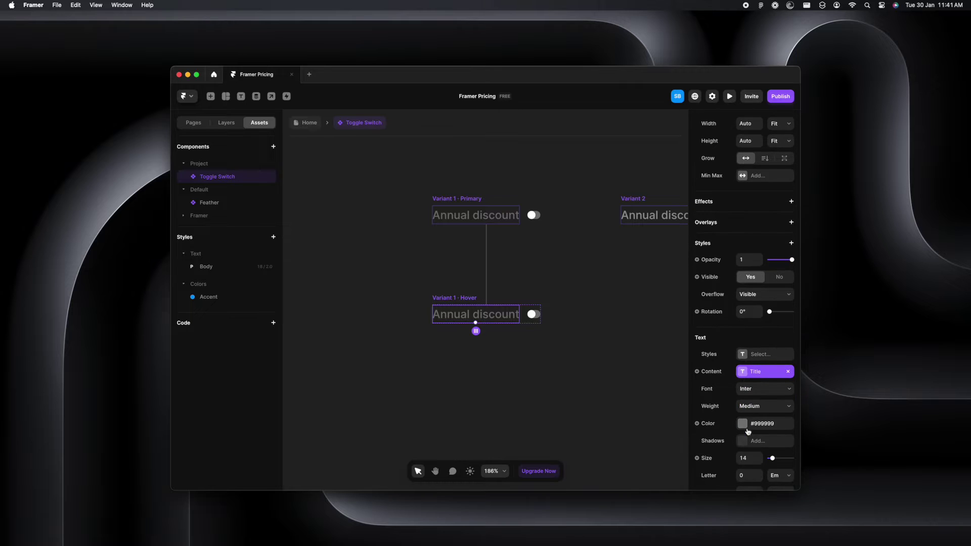
pyautogui.click(742, 423)
pyautogui.moveTo(621, 388); pyautogui.dragTo(638, 388)
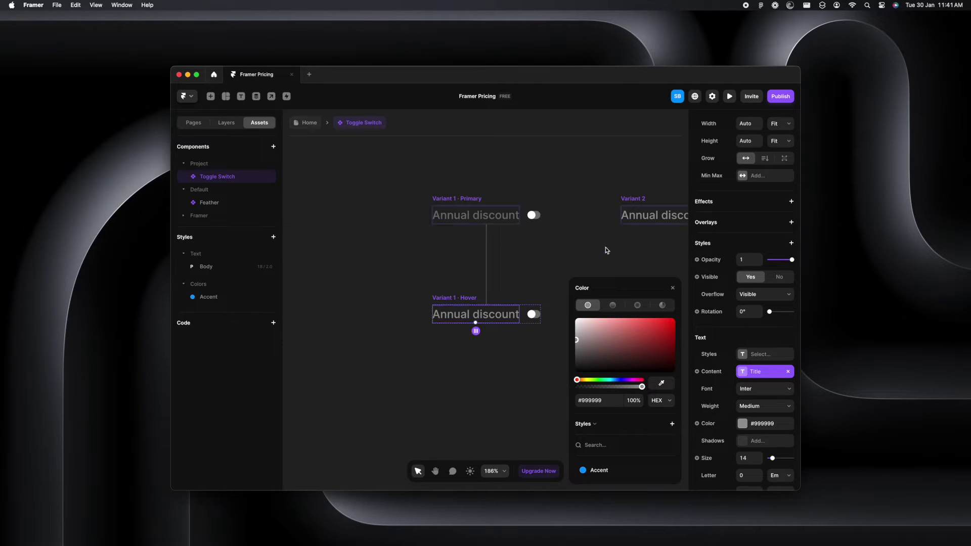
pyautogui.click(509, 360)
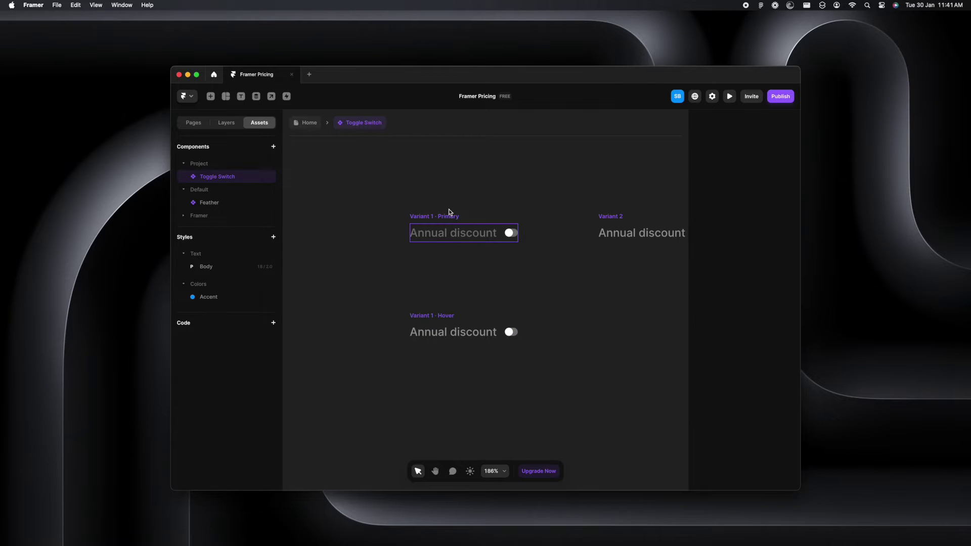
pyautogui.click(448, 218)
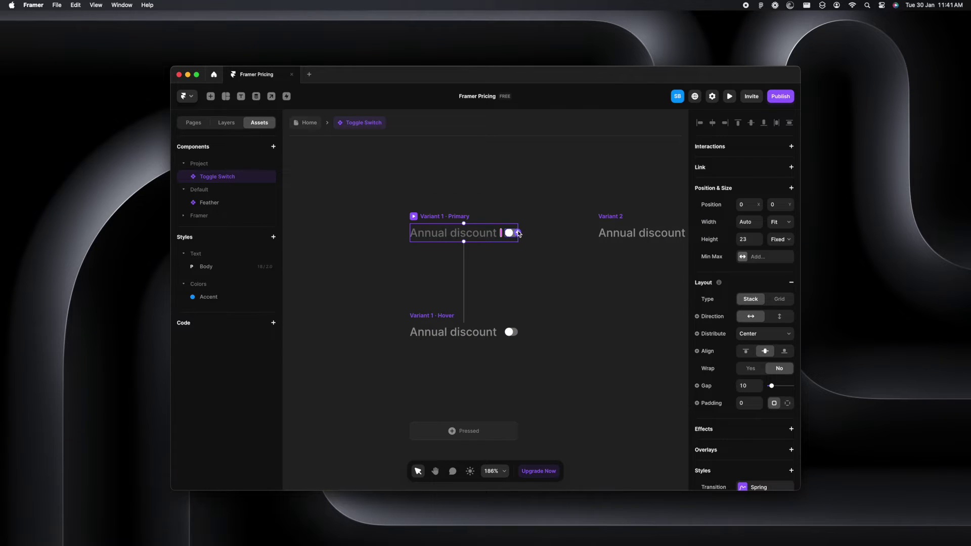
# Add On: Tap interactions from Variant 1 to Variant 2 and from Variant 2 back to Variant 1
pyautogui.moveTo(519, 233); pyautogui.dragTo(610, 234)
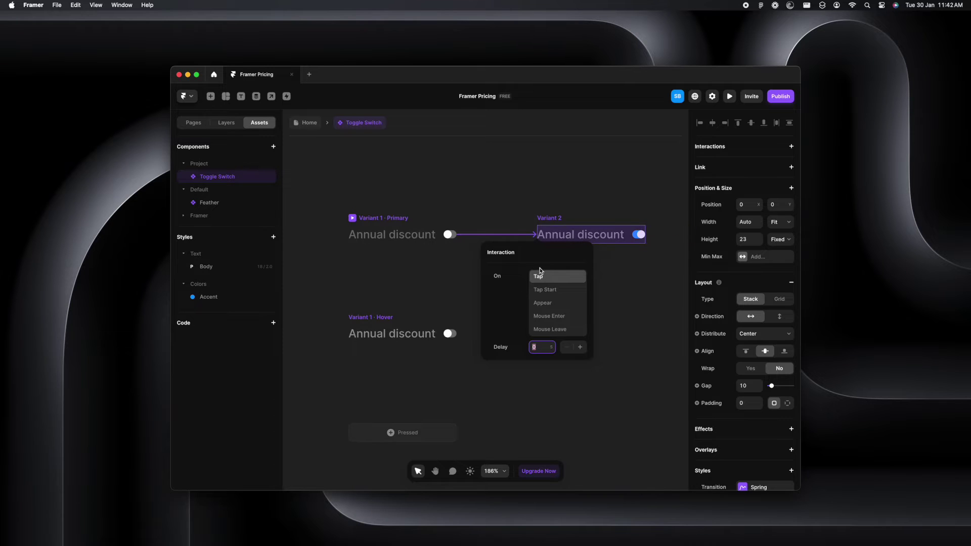
pyautogui.click(567, 390)
pyautogui.click(560, 218)
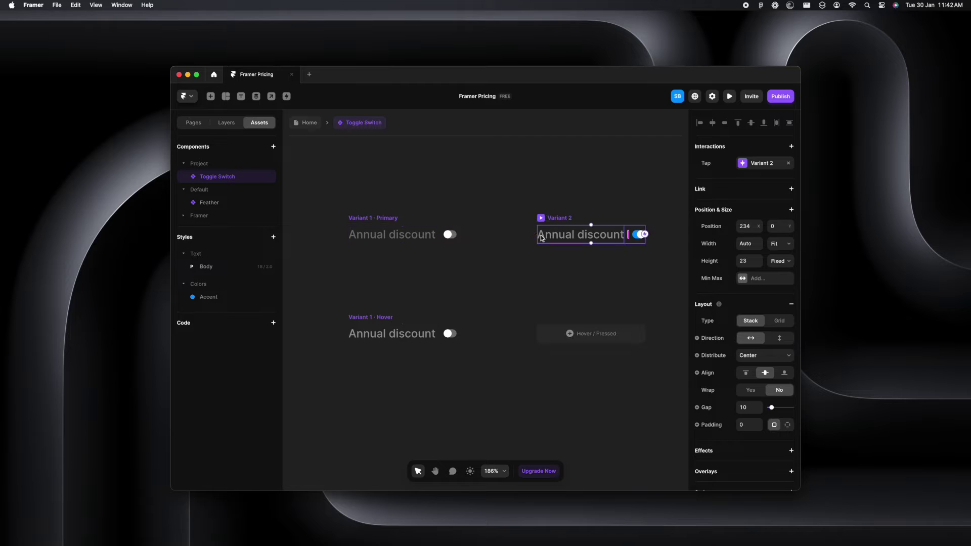
pyautogui.moveTo(648, 235); pyautogui.dragTo(413, 236)
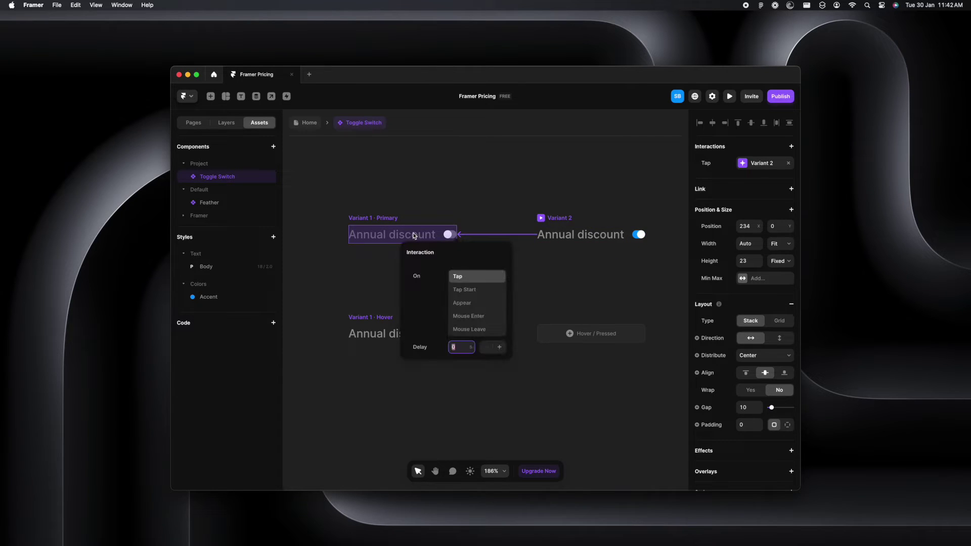
pyautogui.click(538, 291)
pyautogui.click(375, 218)
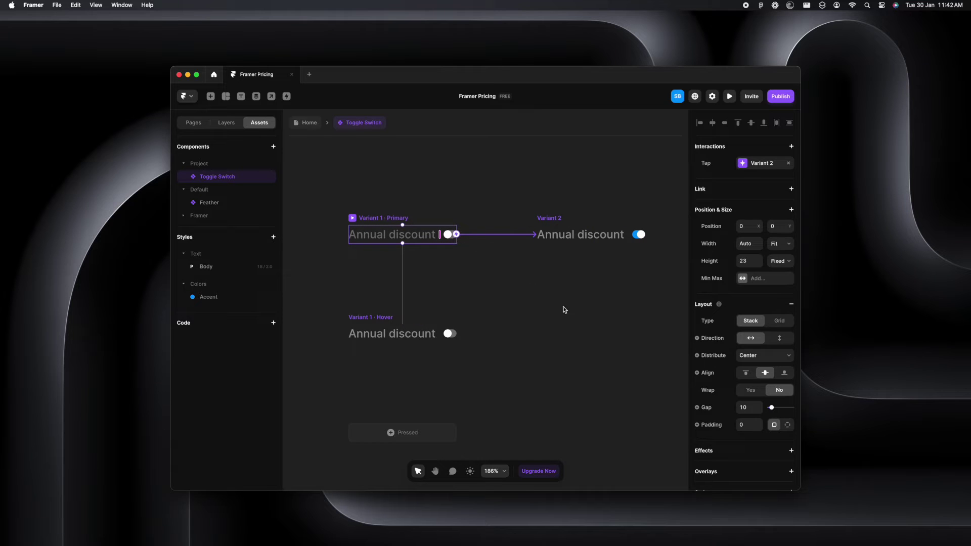
# Set the variant state change transition to Instant
pyautogui.scroll(-5, 736, 466)
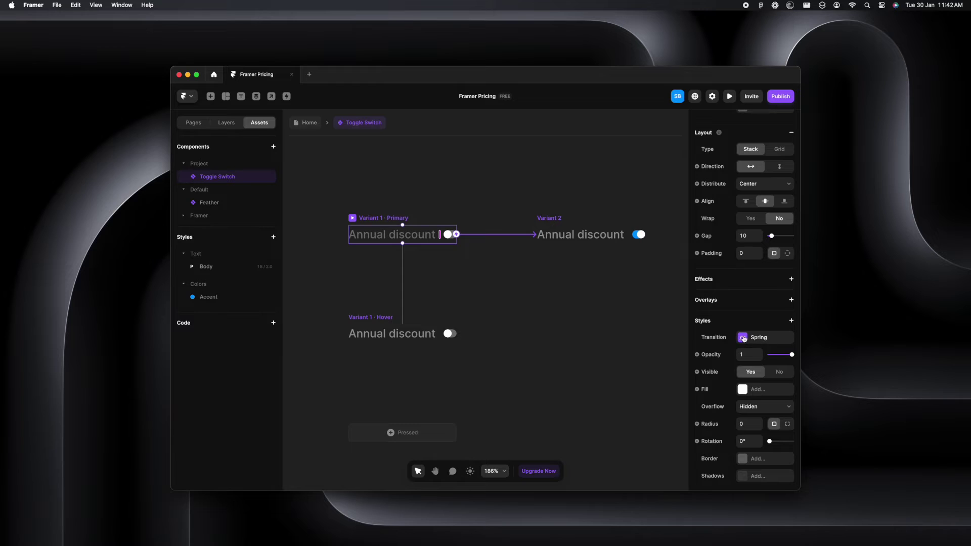
pyautogui.click(742, 337)
pyautogui.click(598, 326)
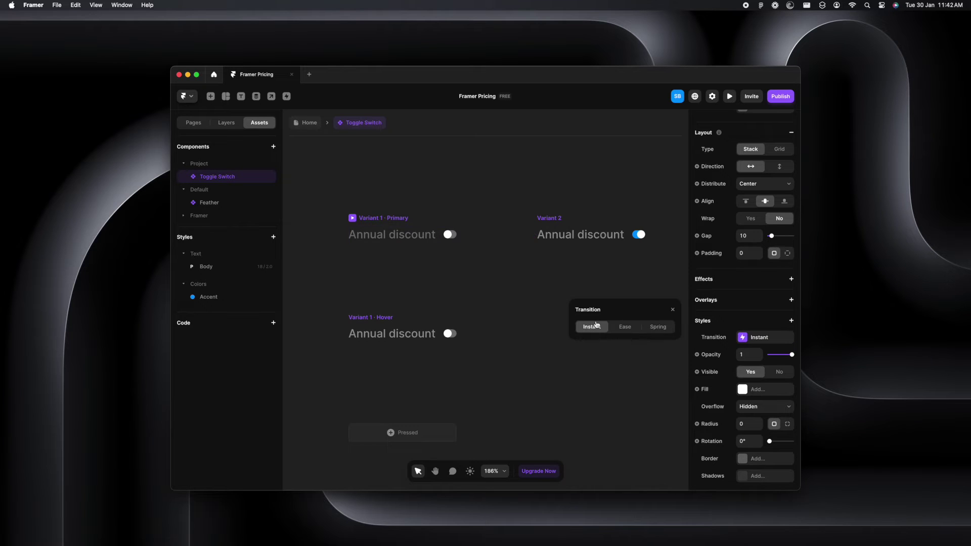
pyautogui.click(551, 221)
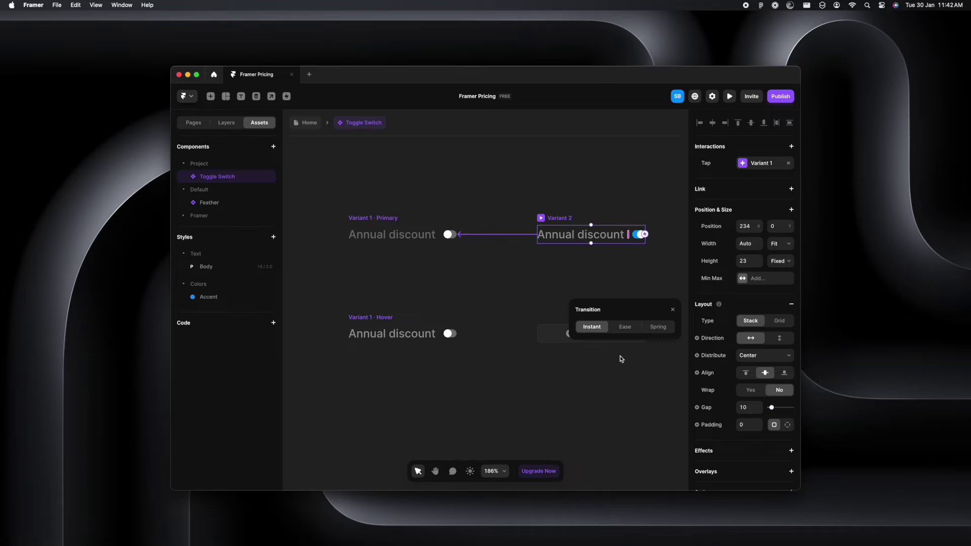
pyautogui.click(671, 310)
pyautogui.click(542, 323)
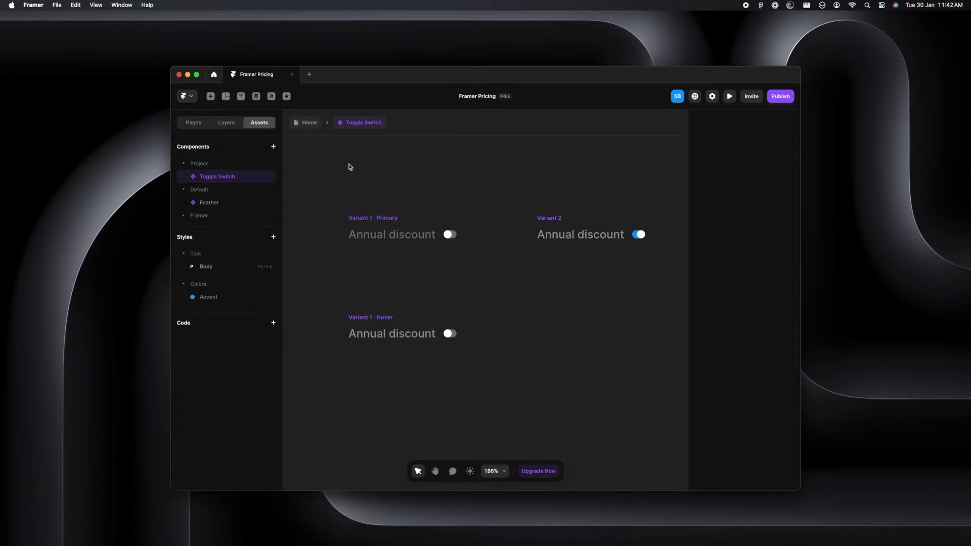
# Preview the Home pricing page full screen, toggle Annual discount on and off, then close the preview
pyautogui.click(313, 126)
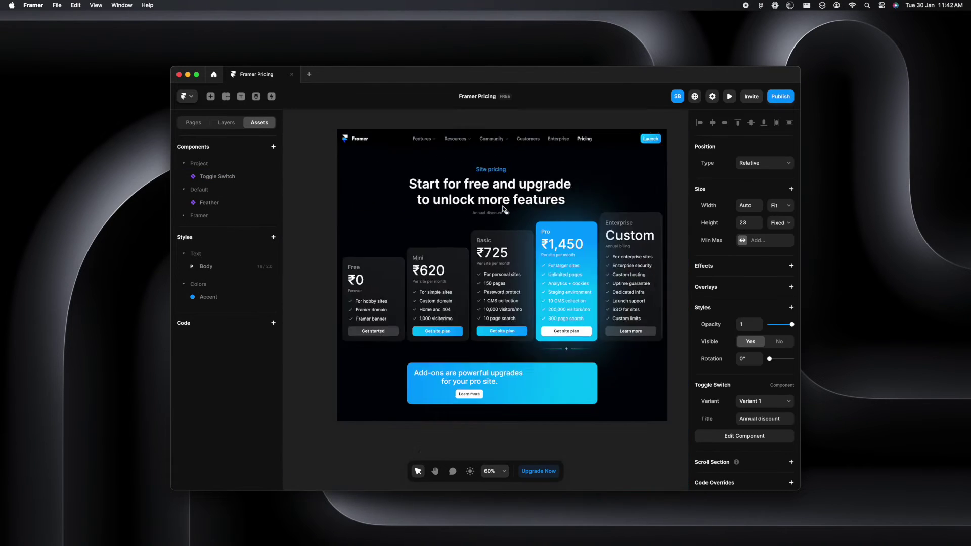
pyautogui.scroll(-2, 503, 209)
pyautogui.click(388, 136)
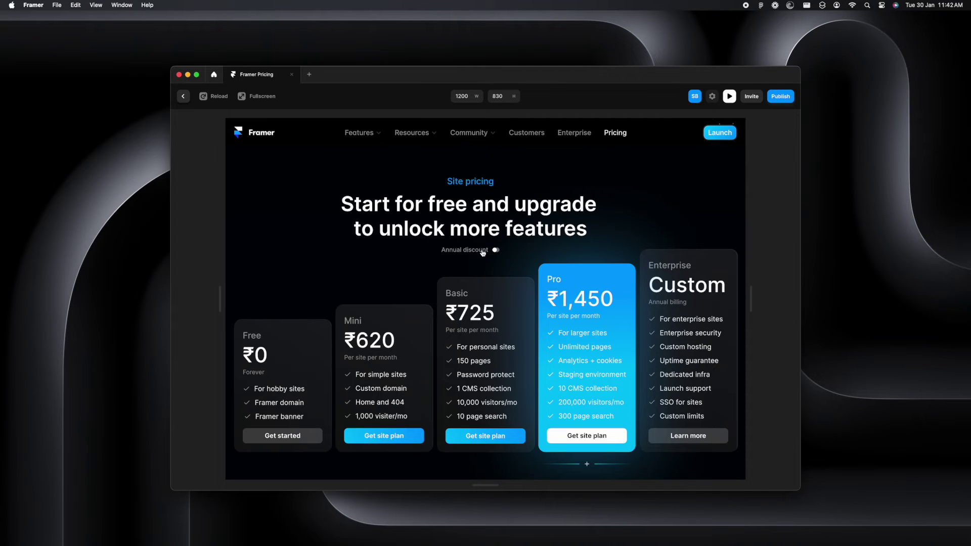
pyautogui.press('ctrl+super+f')
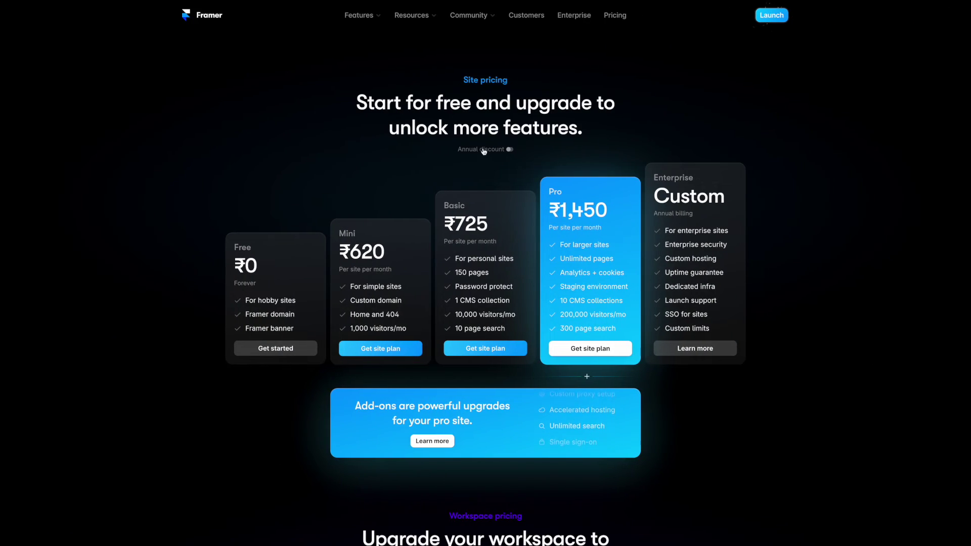
pyautogui.click(494, 152)
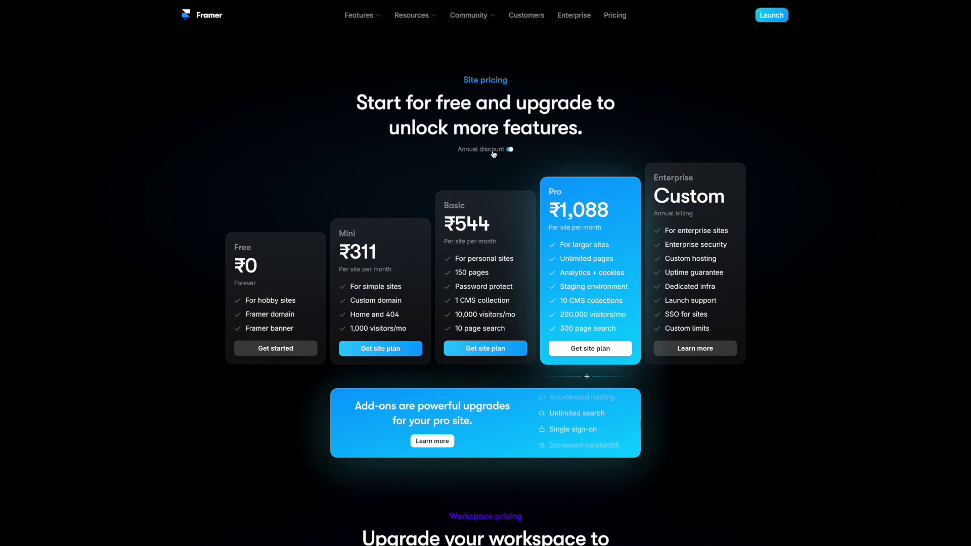
pyautogui.click(494, 153)
pyautogui.press('ctrl+super+f')
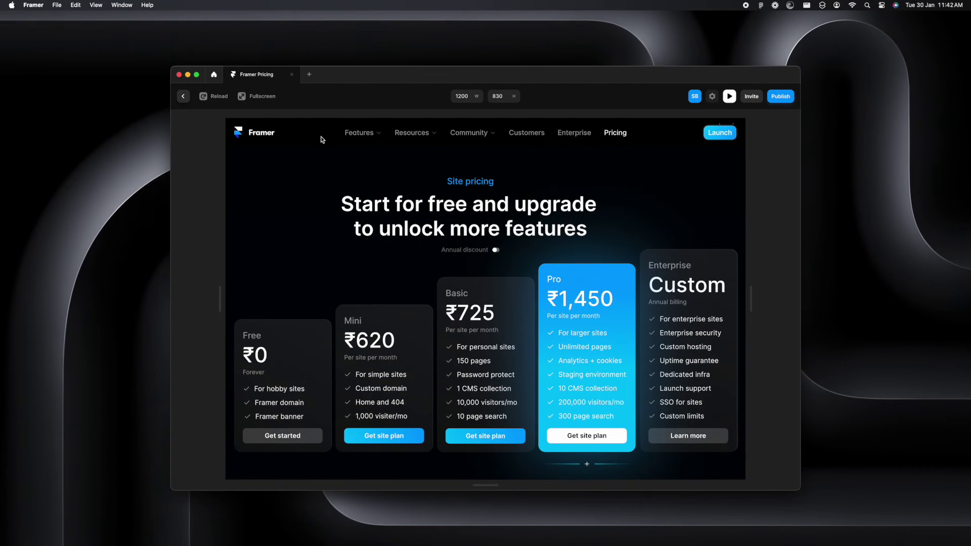
pyautogui.click(183, 96)
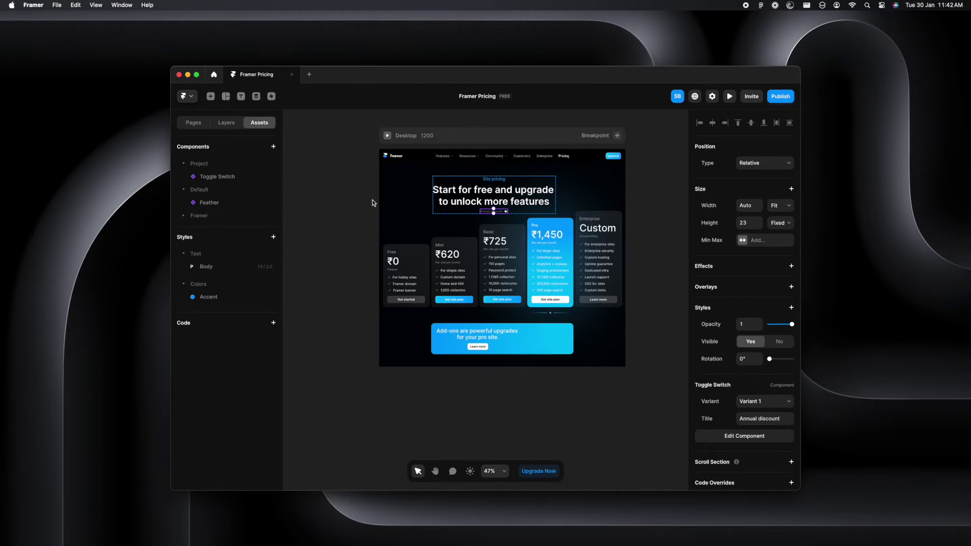
# Change the Variant 1 · Primary transition from Instant to an Ease In curve
pyautogui.doubleClick(233, 177)
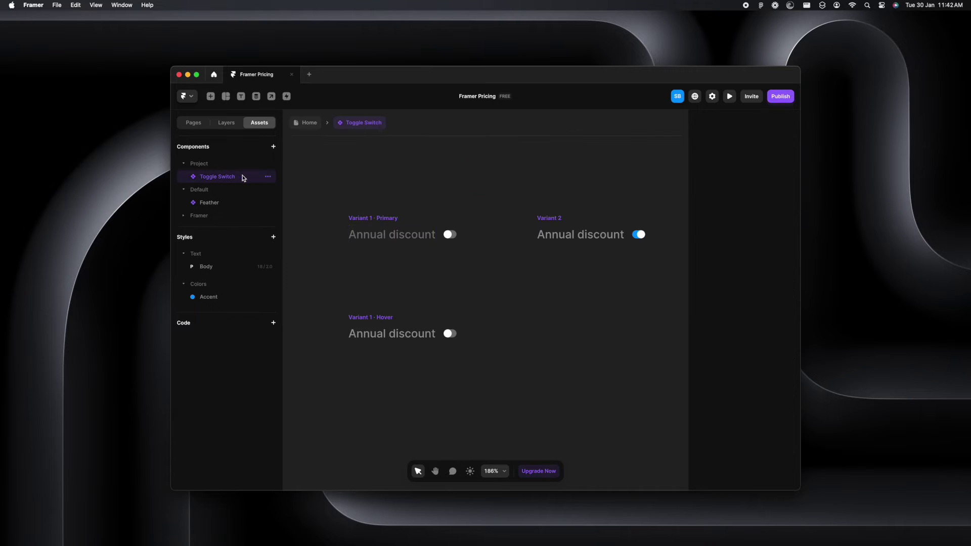
pyautogui.click(383, 218)
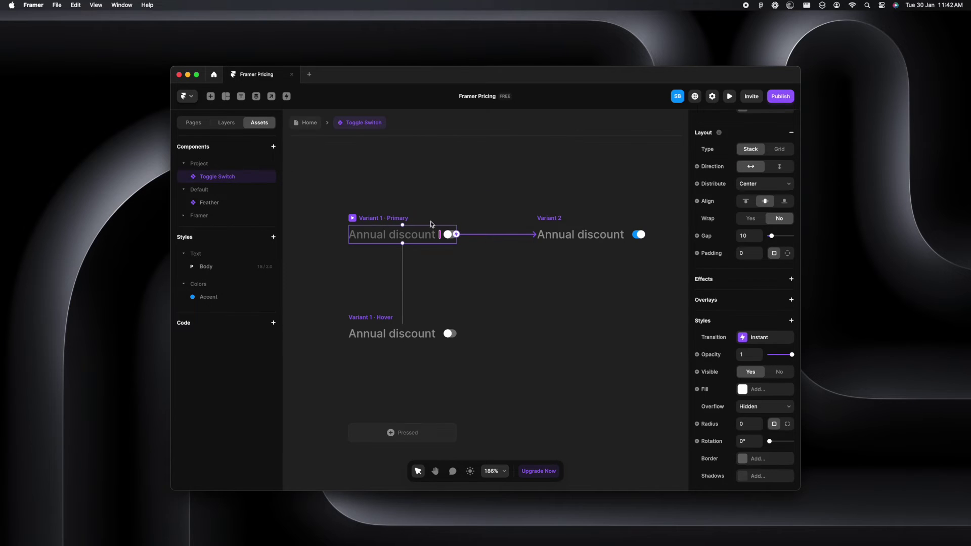
pyautogui.click(744, 337)
pyautogui.click(632, 356)
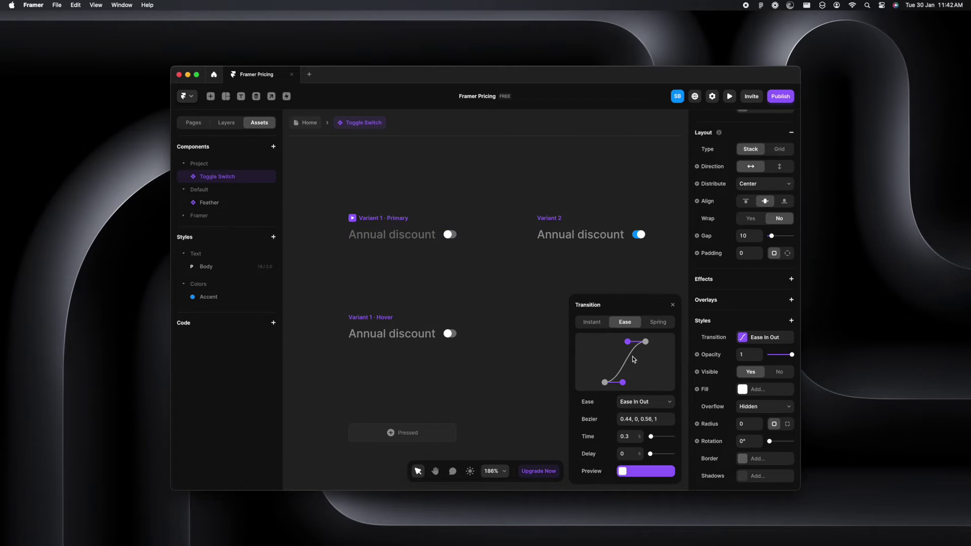
pyautogui.click(650, 405)
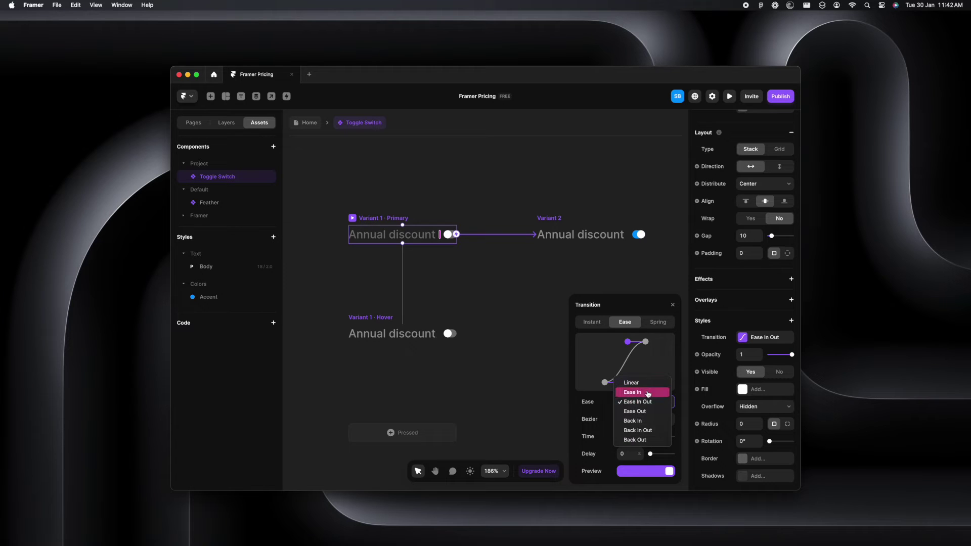
pyautogui.click(647, 392)
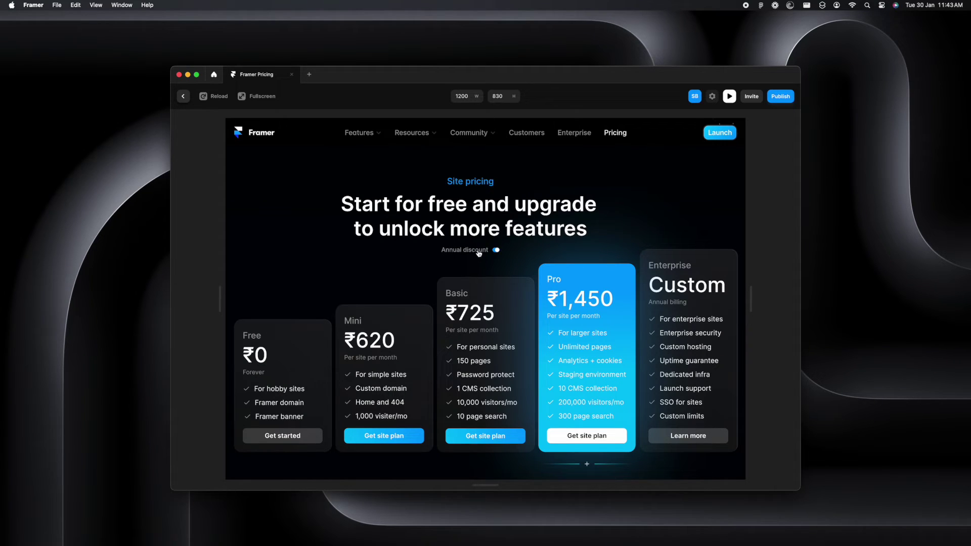
# In the preview, toggle Annual discount on, off, and on again, view it full screen, then close it
pyautogui.click(481, 254)
pyautogui.click(498, 251)
pyautogui.click(496, 251)
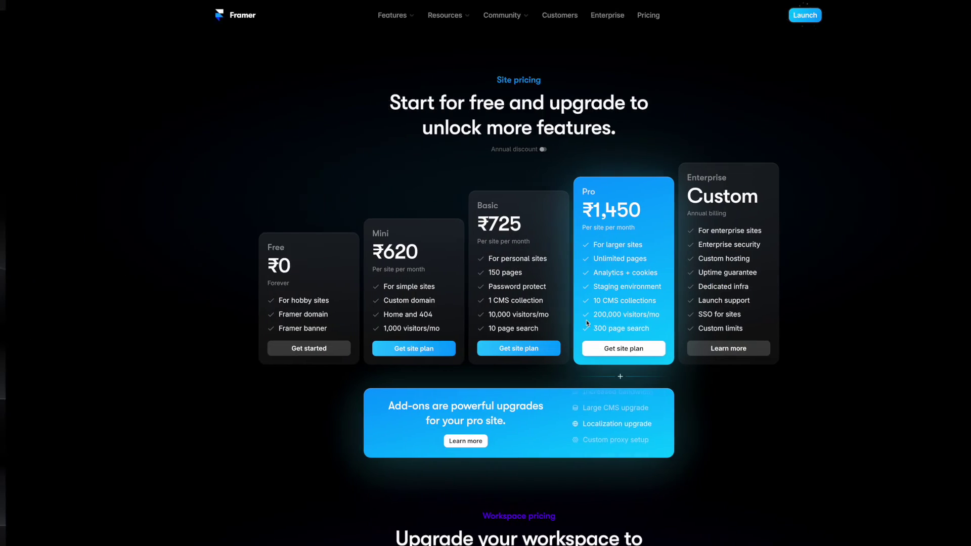
pyautogui.click(507, 150)
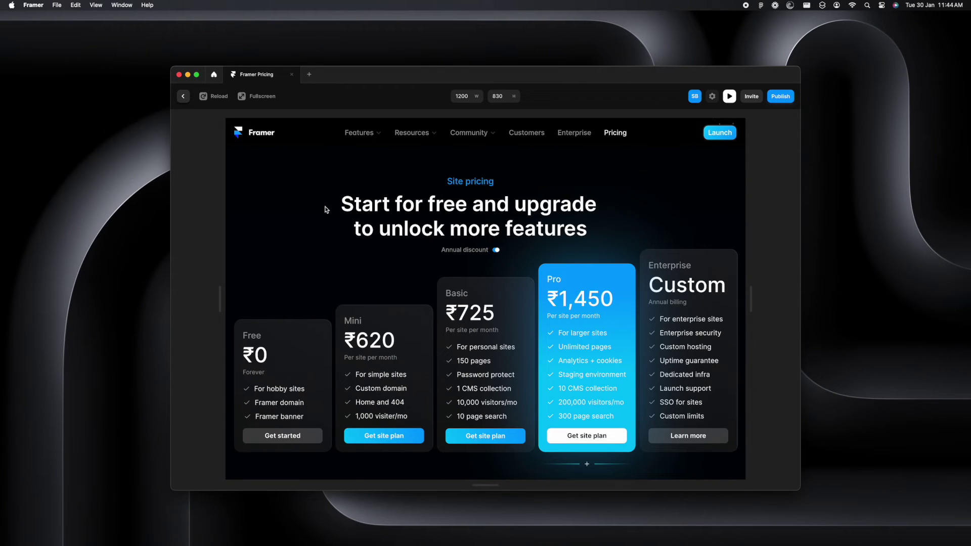
pyautogui.click(182, 96)
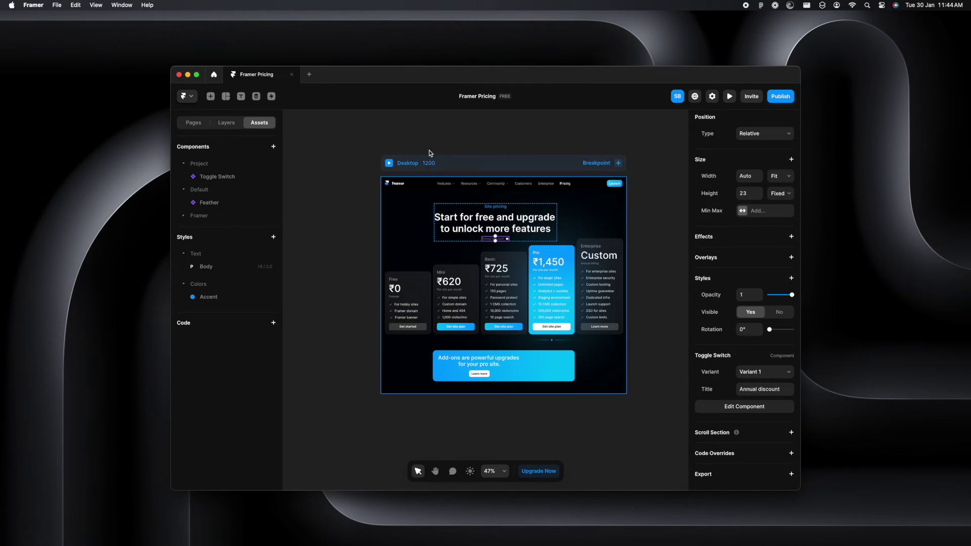
# Turn the whole pricing section frame into a component, keeping the name 'Toggle'
pyautogui.click(575, 213)
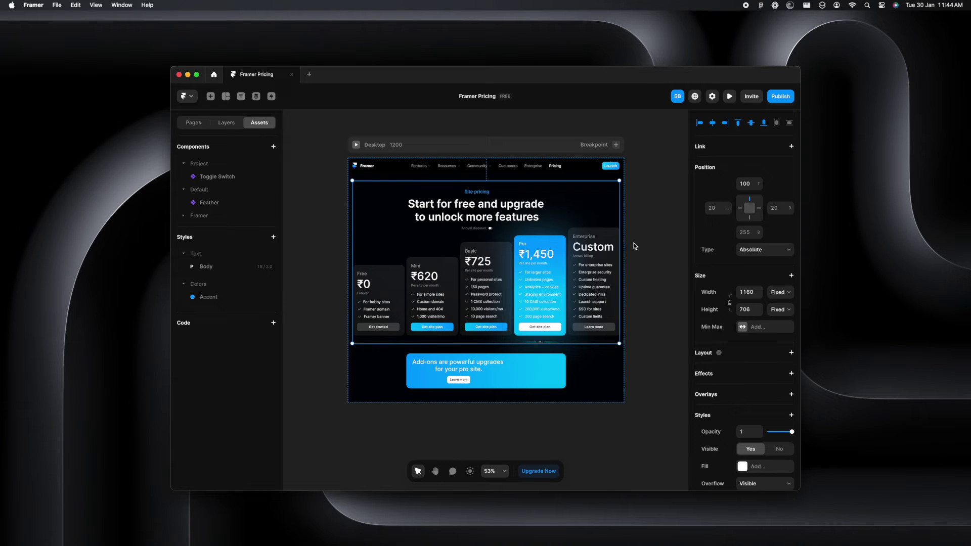
pyautogui.click(474, 228)
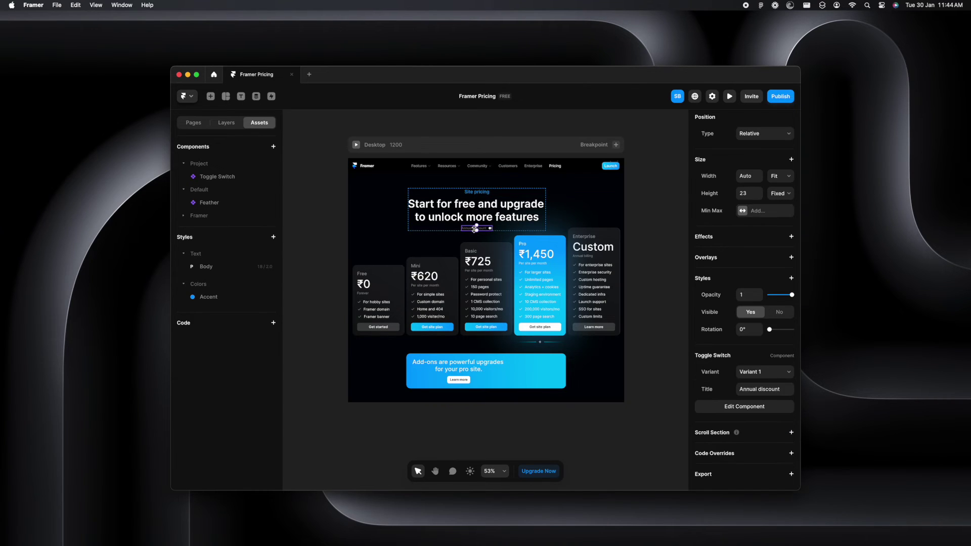
pyautogui.press('Escape')
pyautogui.click(410, 191)
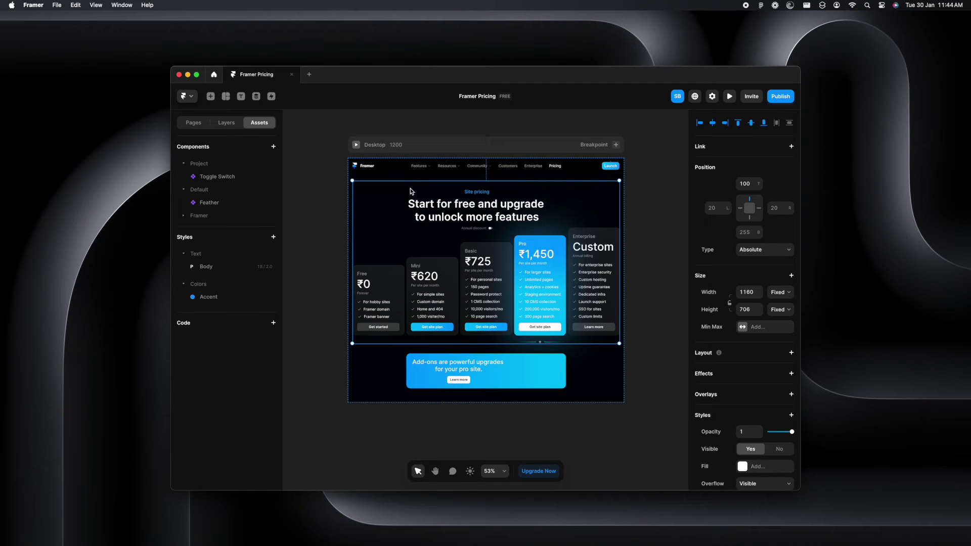
pyautogui.rightClick(410, 191)
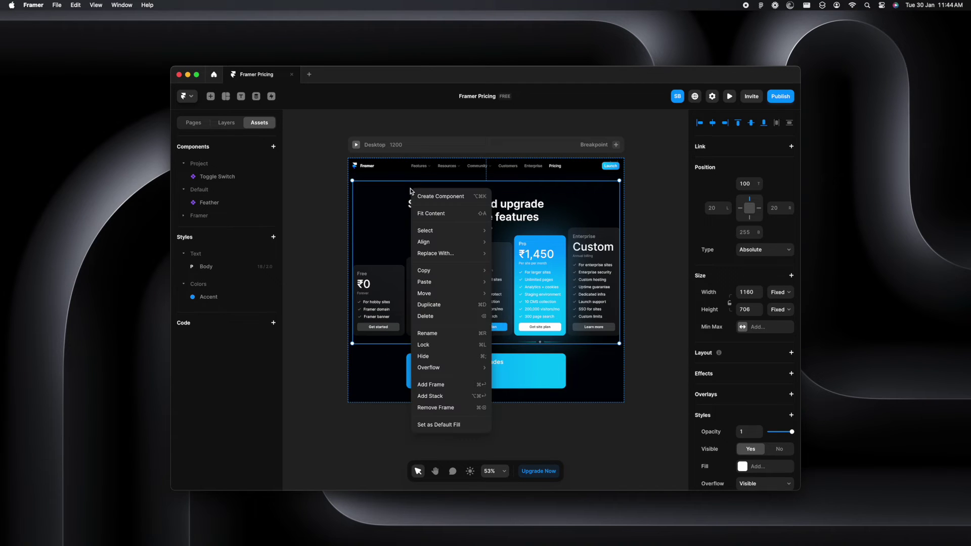
pyautogui.click(448, 197)
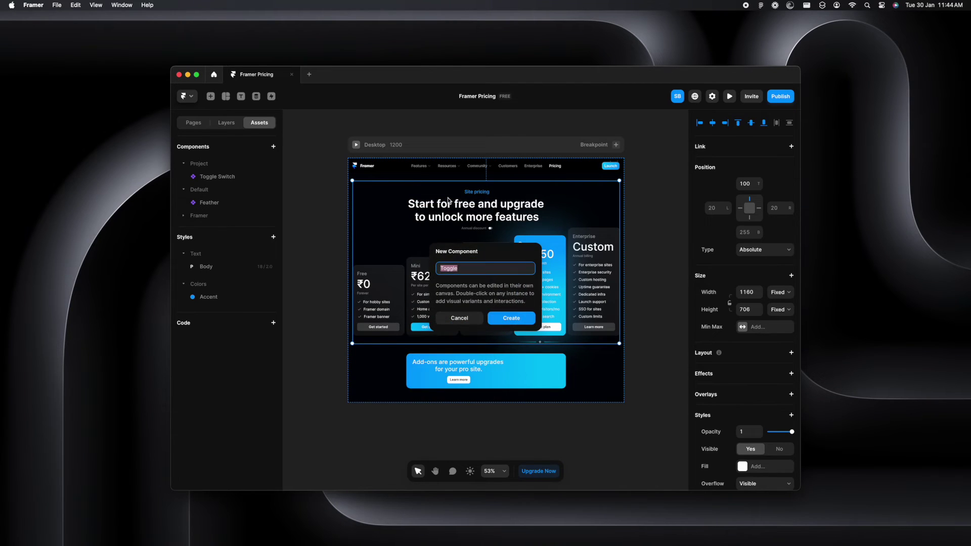
pyautogui.click(512, 318)
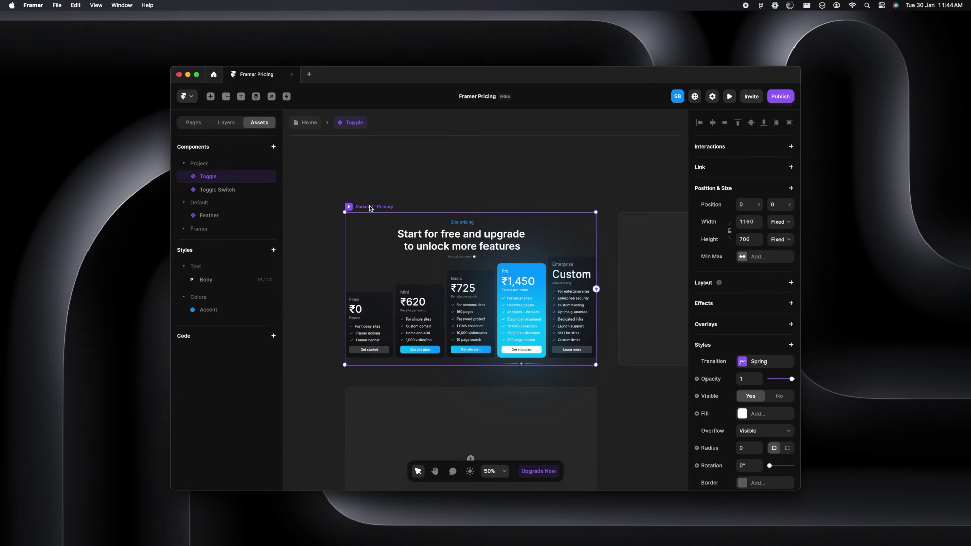
# Add Variant 2 to Toggle and set its Annual discount switch instance to Variant 2 (on)
pyautogui.scroll(-2, 512, 268)
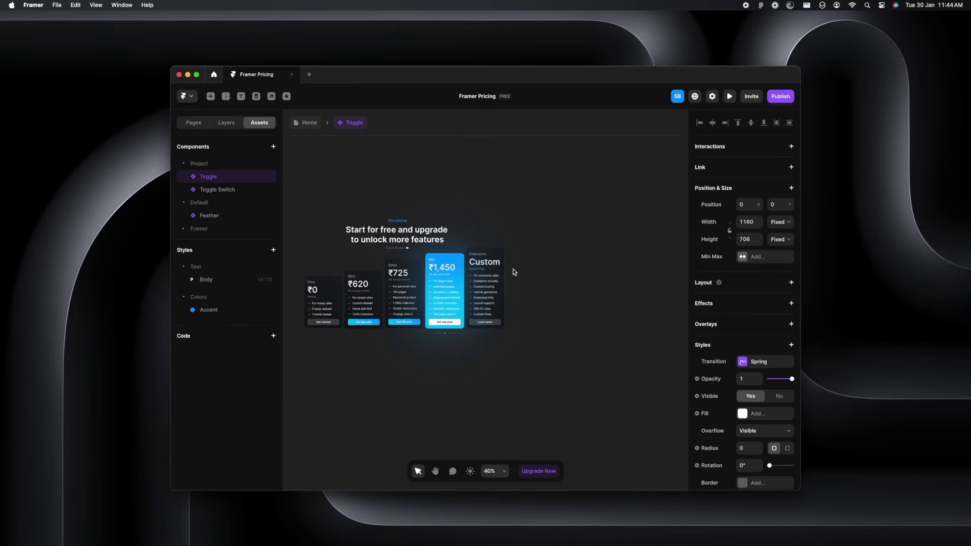
pyautogui.click(615, 269)
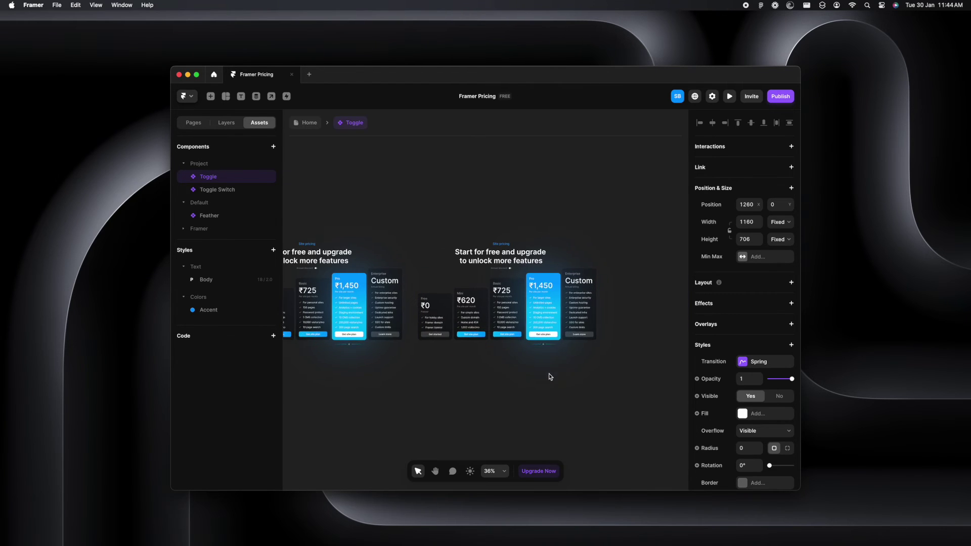
pyautogui.scroll(5, 523, 323)
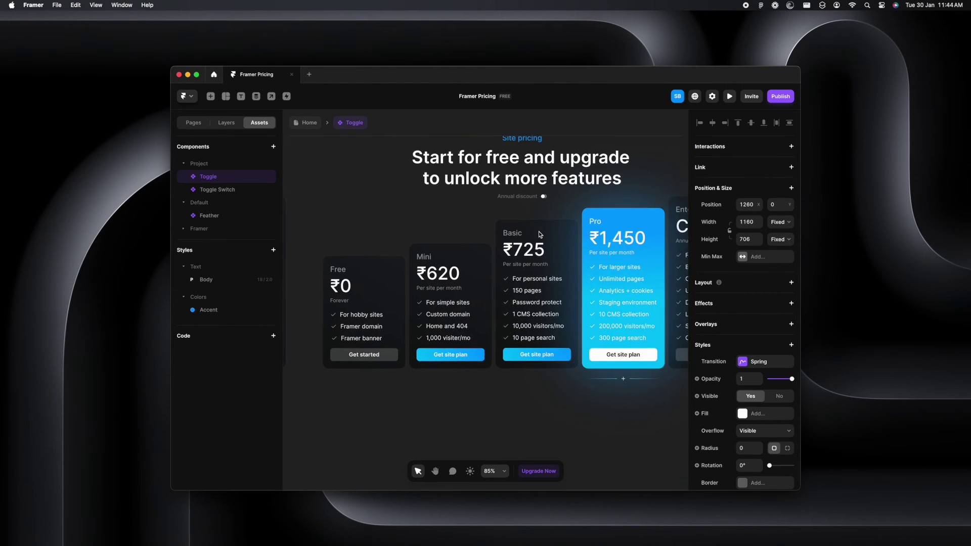
pyautogui.scroll(1, 538, 232)
pyautogui.scroll(-2, 552, 213)
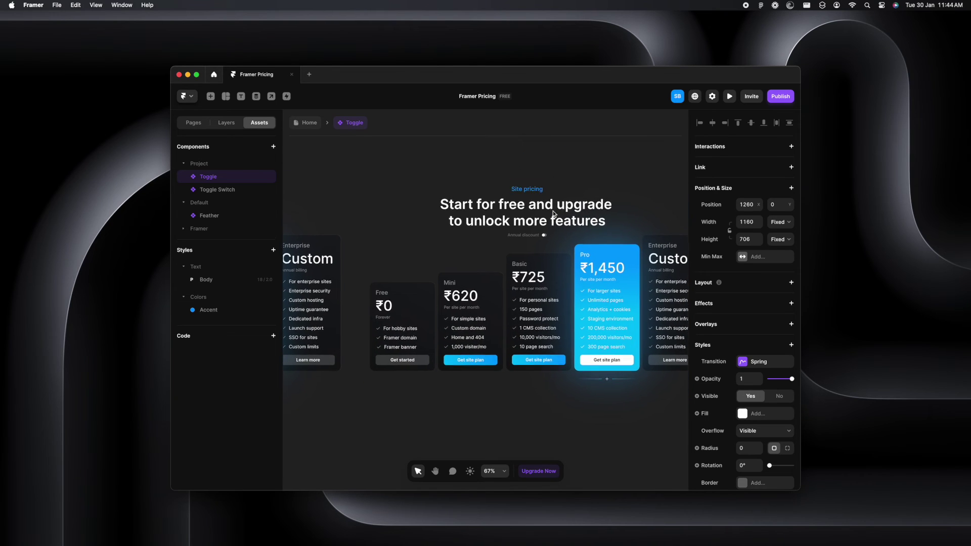
pyautogui.click(538, 242)
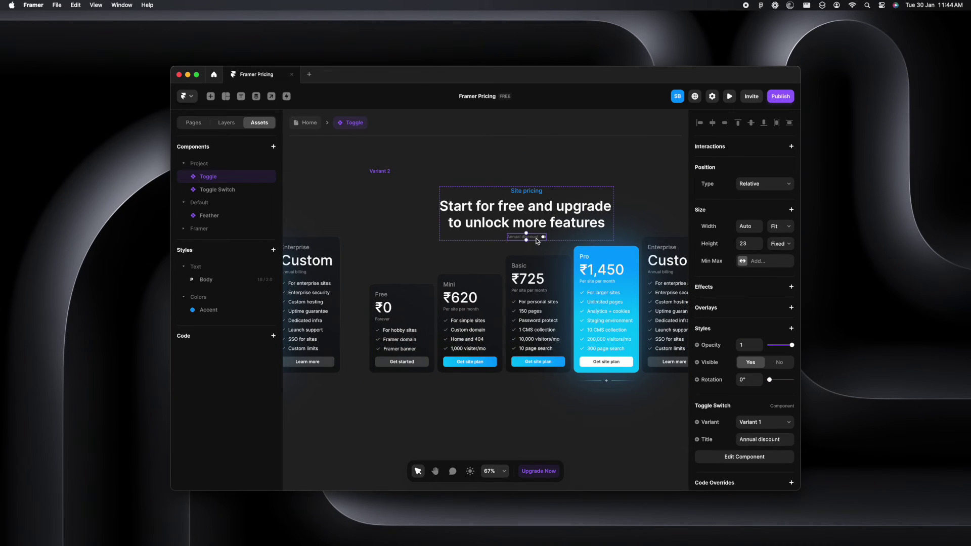
pyautogui.click(766, 422)
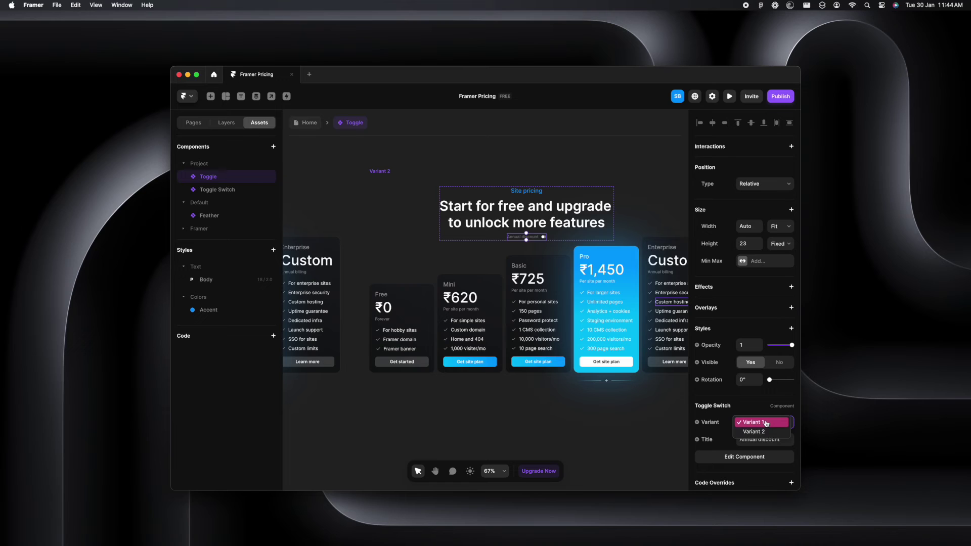
pyautogui.click(765, 432)
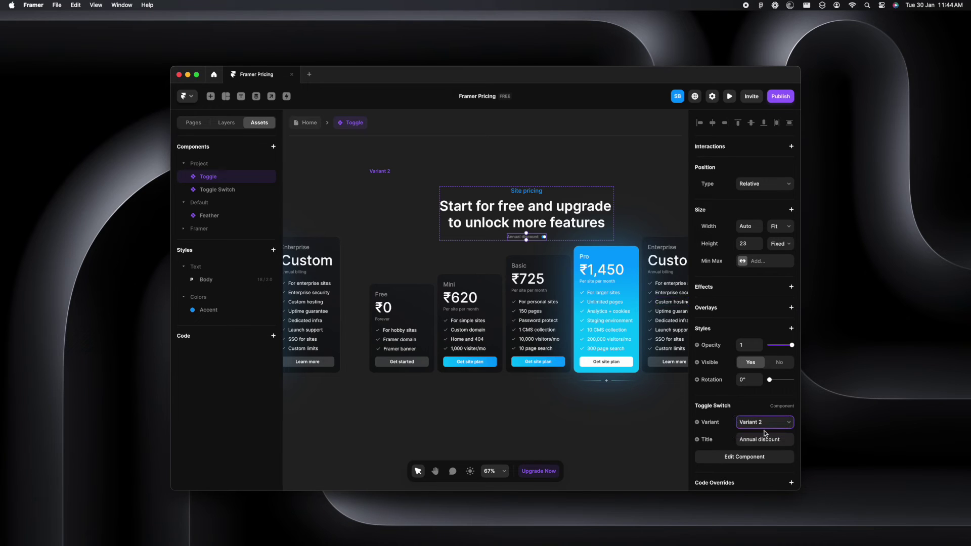
# In Variant 2, change the Mini price to ₹311 and the Basic price to ₹544
pyautogui.click(618, 433)
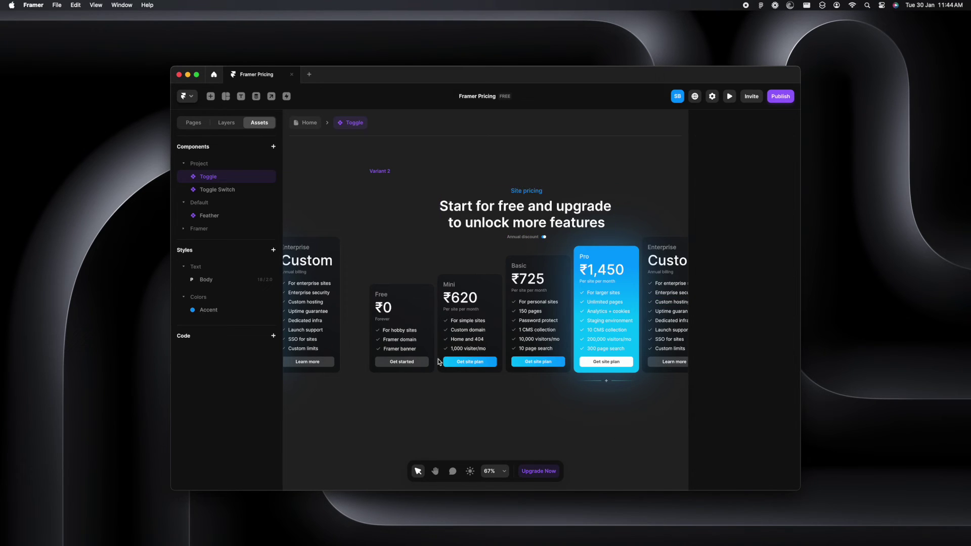
pyautogui.click(469, 303)
pyautogui.doubleClick(463, 300)
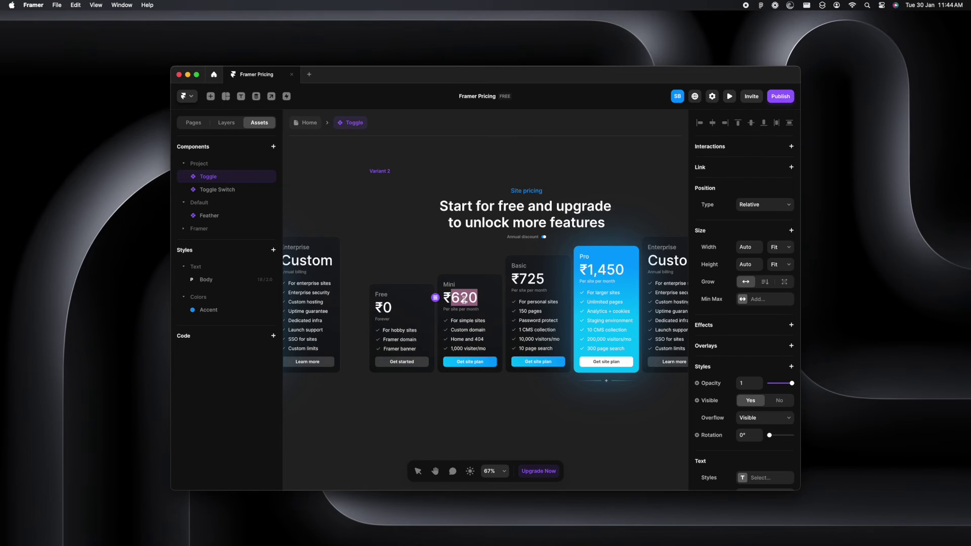
pyautogui.write('311')
pyautogui.click(535, 281)
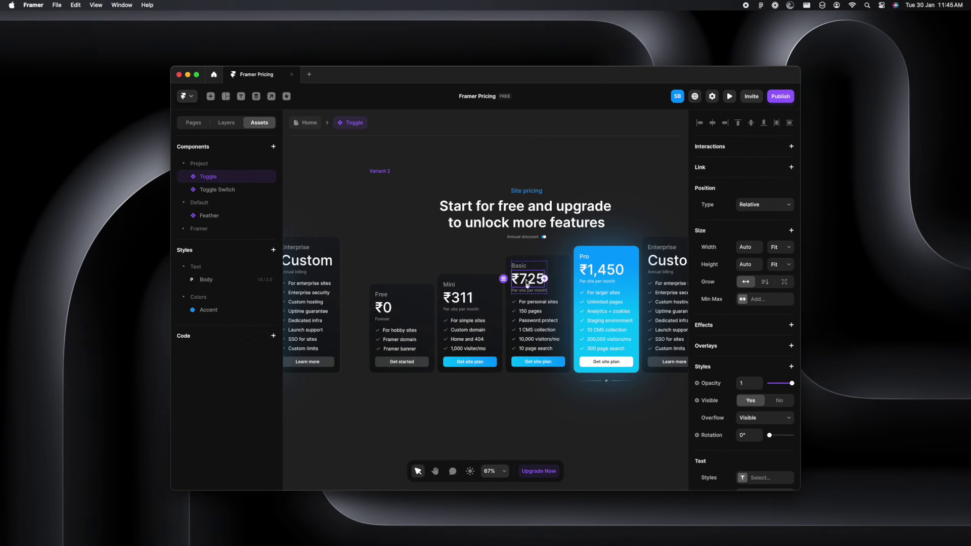
pyautogui.doubleClick(527, 281)
pyautogui.write('544')
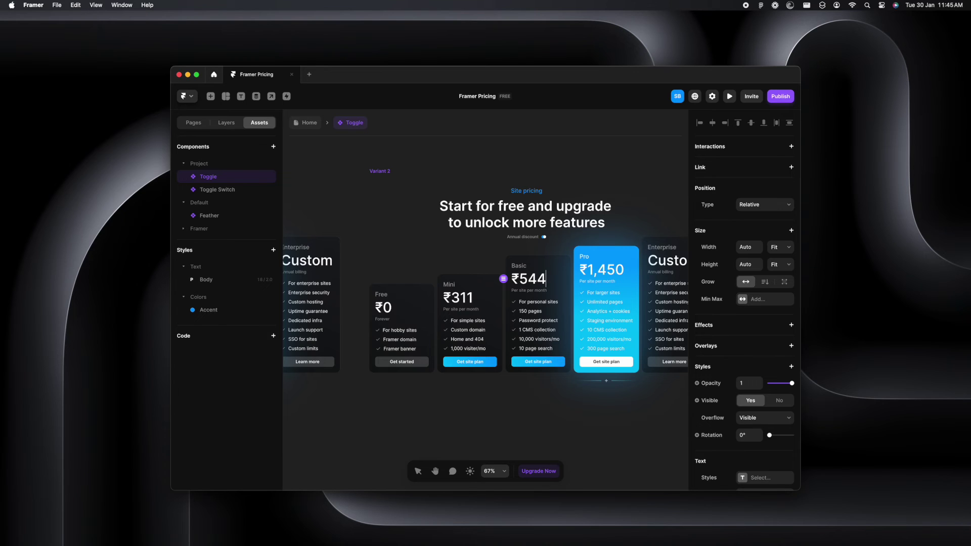
# Change the Pro price in Variant 2 from ₹1,450 to ₹1,088
pyautogui.click(605, 271)
pyautogui.doubleClick(605, 271)
pyautogui.moveTo(597, 272); pyautogui.dragTo(622, 273)
pyautogui.write('088')
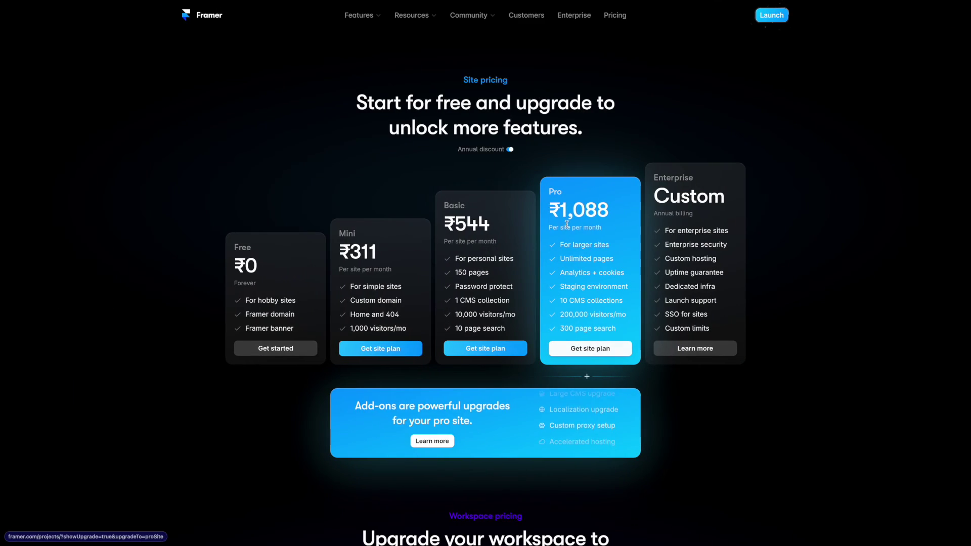
pyautogui.hotkey('ctrl', 'Left')
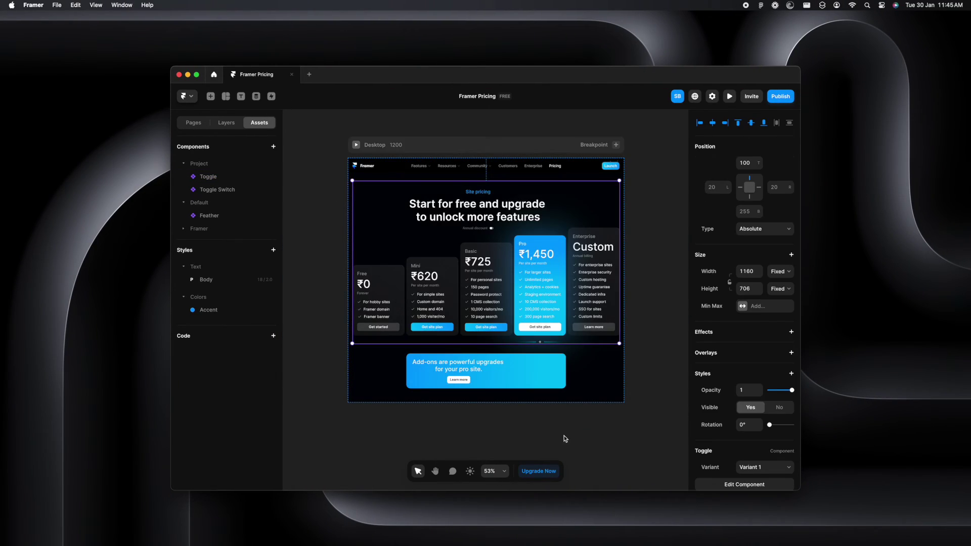
pyautogui.click(567, 399)
pyautogui.scroll(-3, 567, 399)
# Add a Tap interaction on Variant 1's Annual discount switch that changes to Variant 2
pyautogui.hscroll(-2, 568, 402)
pyautogui.scroll(-2, 567, 401)
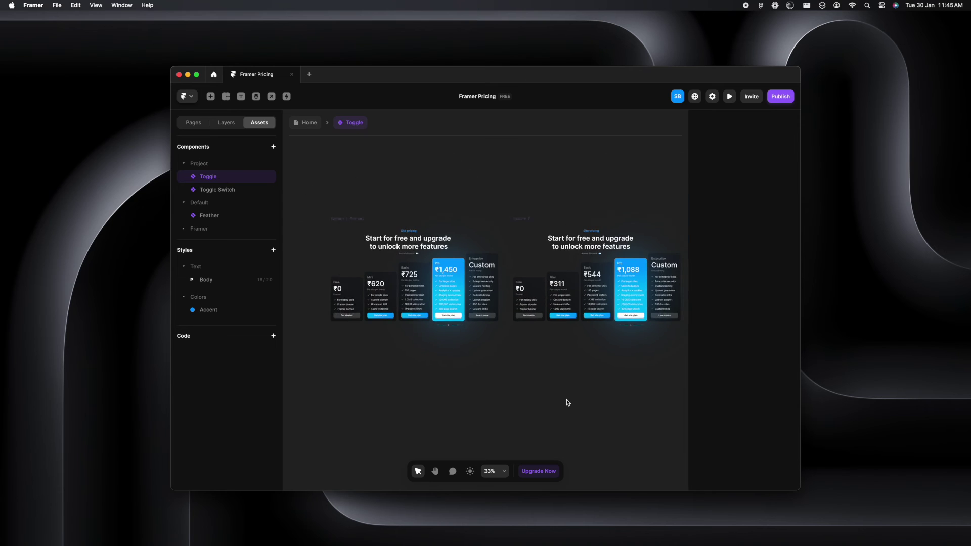
pyautogui.hscroll(-1, 567, 401)
pyautogui.click(428, 250)
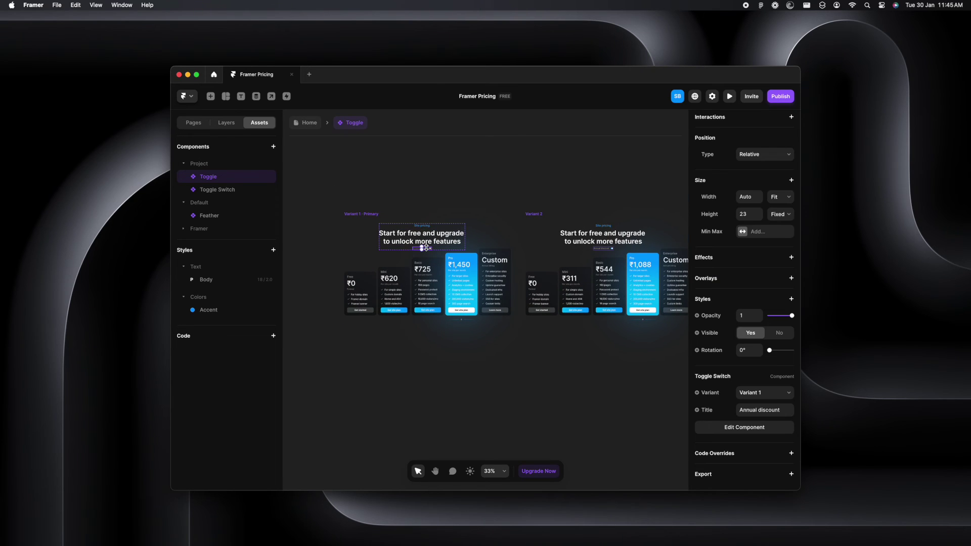
pyautogui.scroll(4, 439, 255)
pyautogui.scroll(-2, 444, 241)
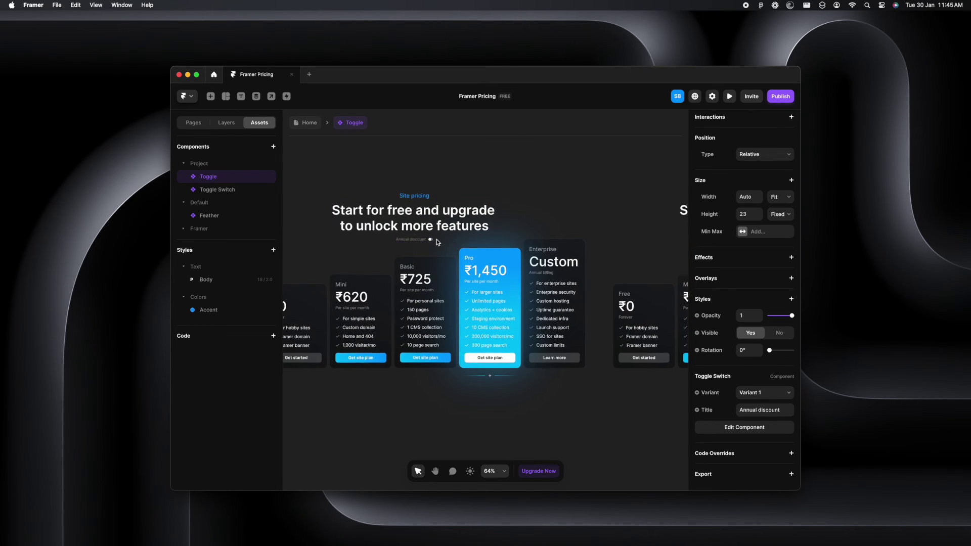
pyautogui.moveTo(432, 239); pyautogui.dragTo(607, 256)
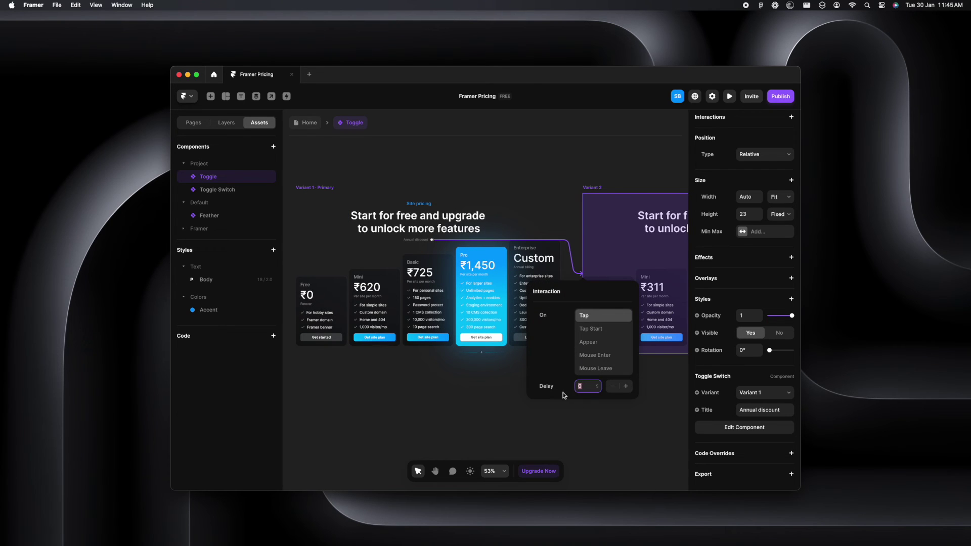
pyautogui.click(585, 426)
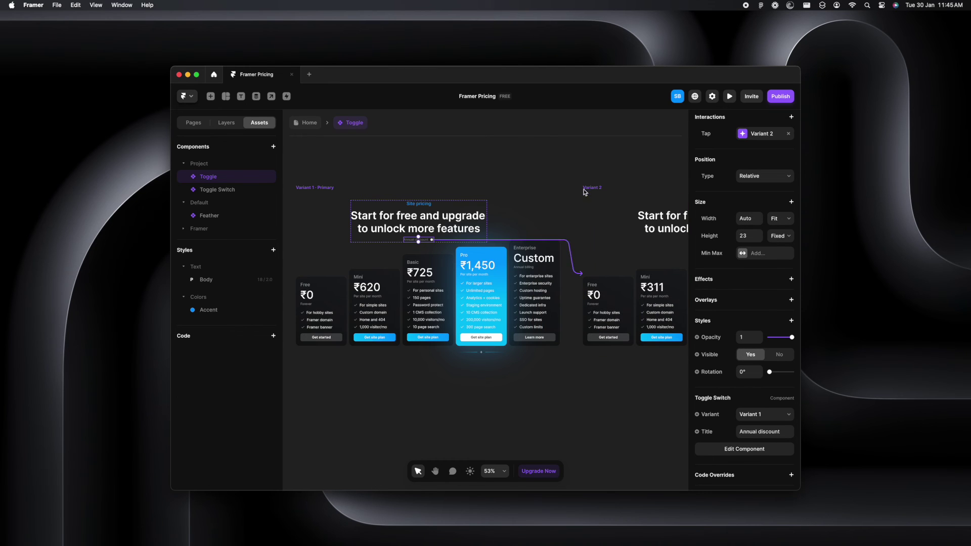
# Add a Tap interaction on Variant 2's switch that changes back to Variant 1
pyautogui.hscroll(5, 567, 309)
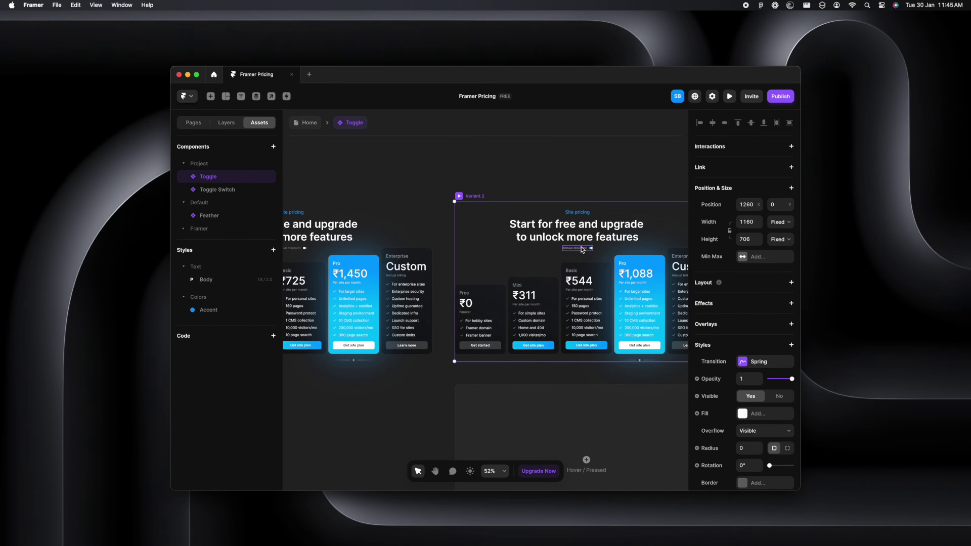
pyautogui.click(582, 248)
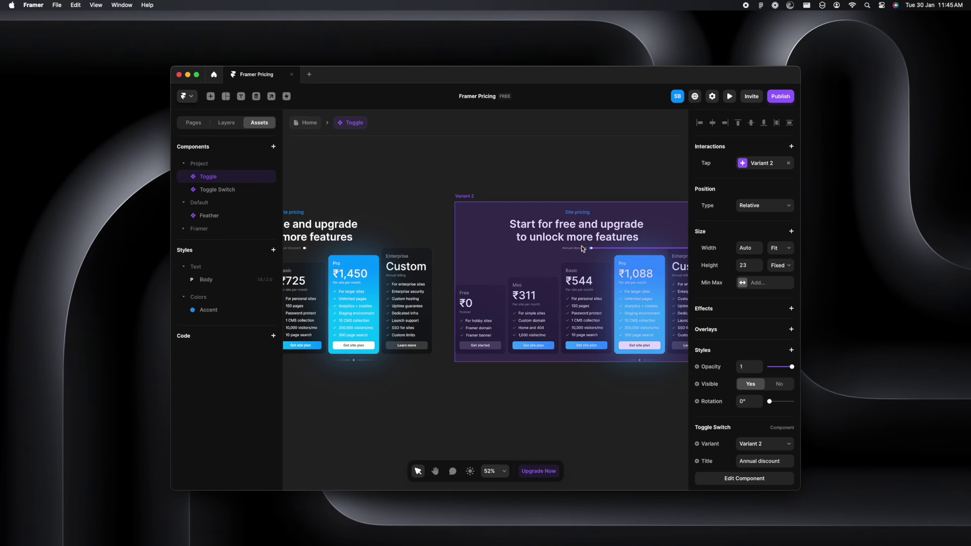
pyautogui.moveTo(583, 248); pyautogui.dragTo(388, 276)
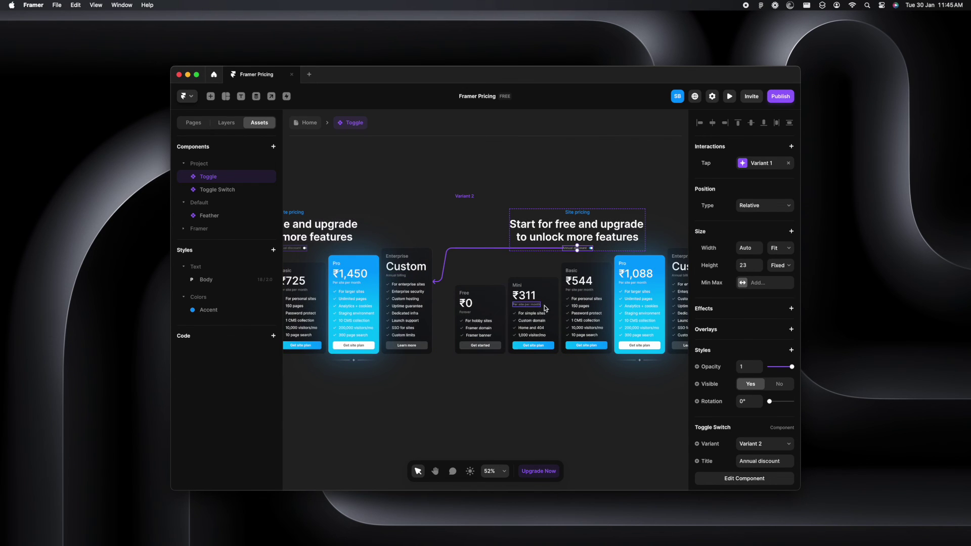
pyautogui.click(497, 414)
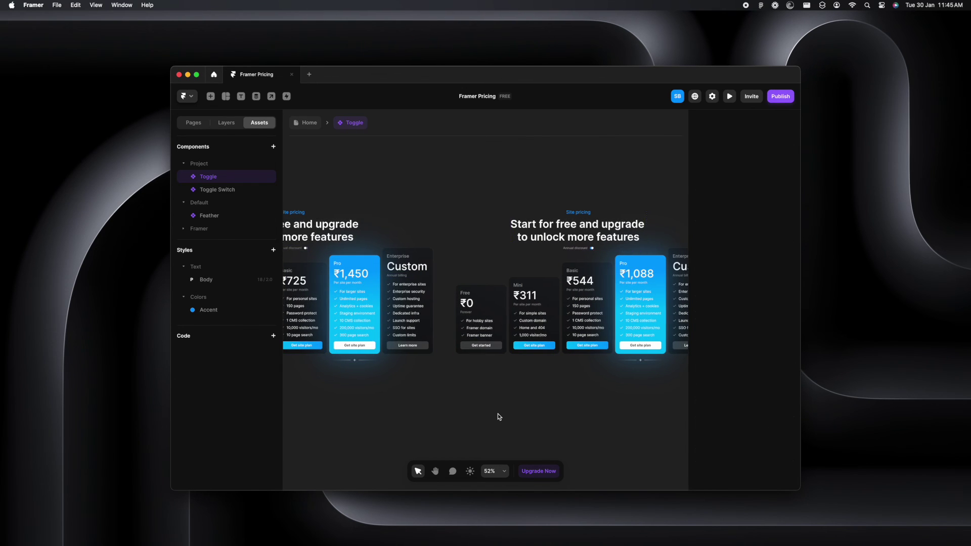
pyautogui.scroll(-5, 497, 413)
pyautogui.click(310, 123)
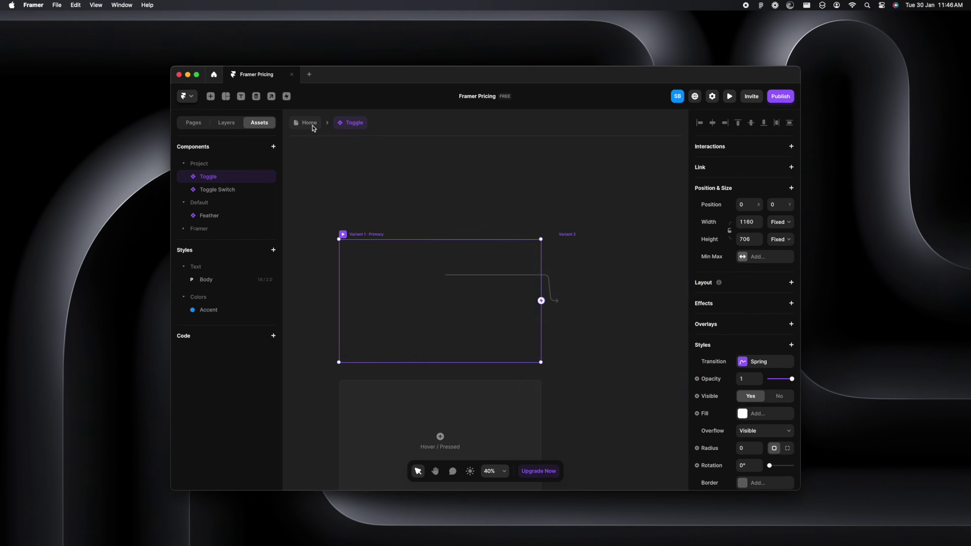
# Preview the Desktop page and flip the Annual discount switch on, off and on again
pyautogui.click(378, 146)
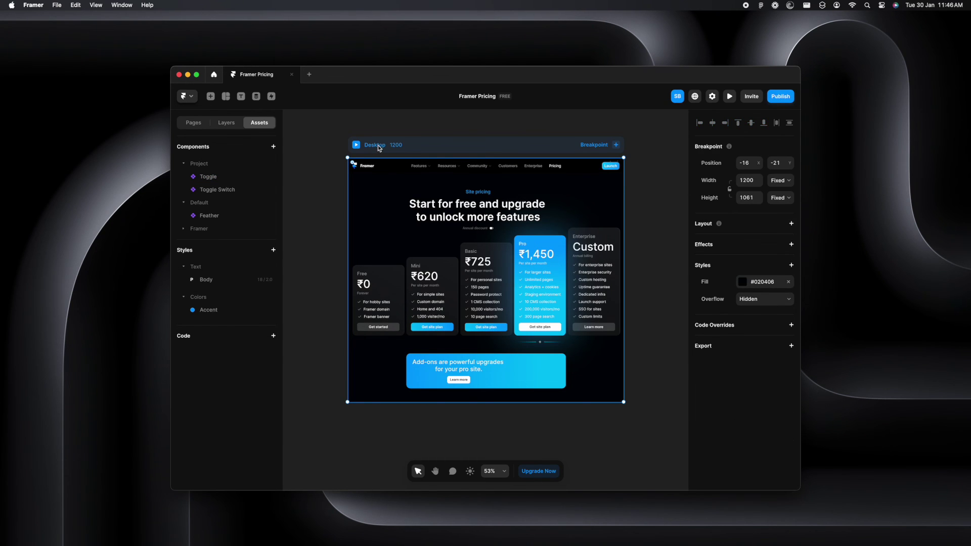
pyautogui.click(357, 146)
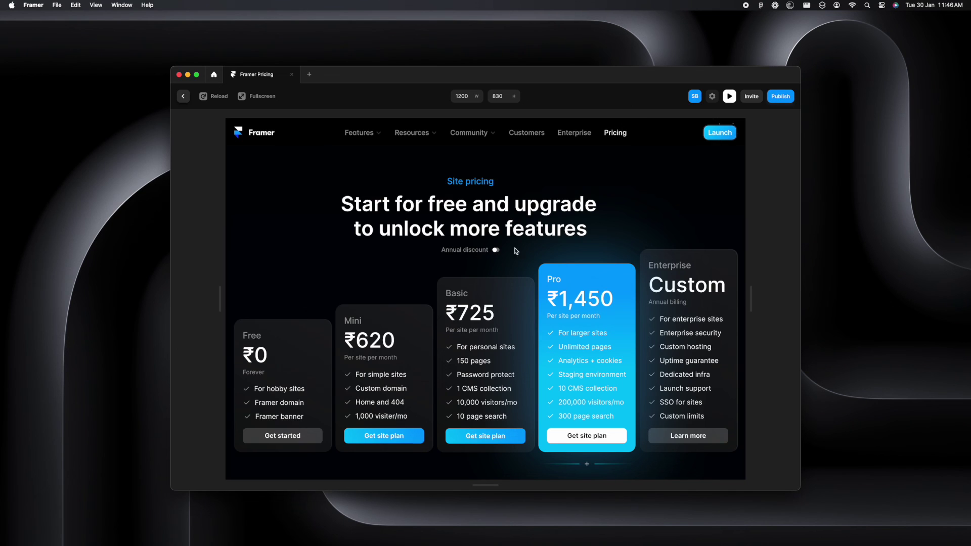
pyautogui.click(470, 252)
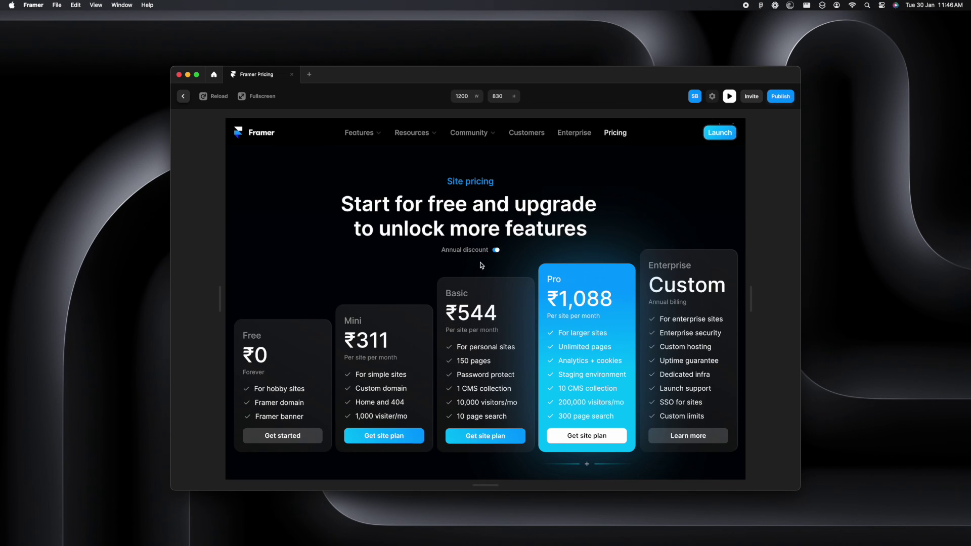
pyautogui.click(478, 251)
pyautogui.click(478, 251)
# Set the Home page's Toggle instance to Variant 2
pyautogui.press('Escape')
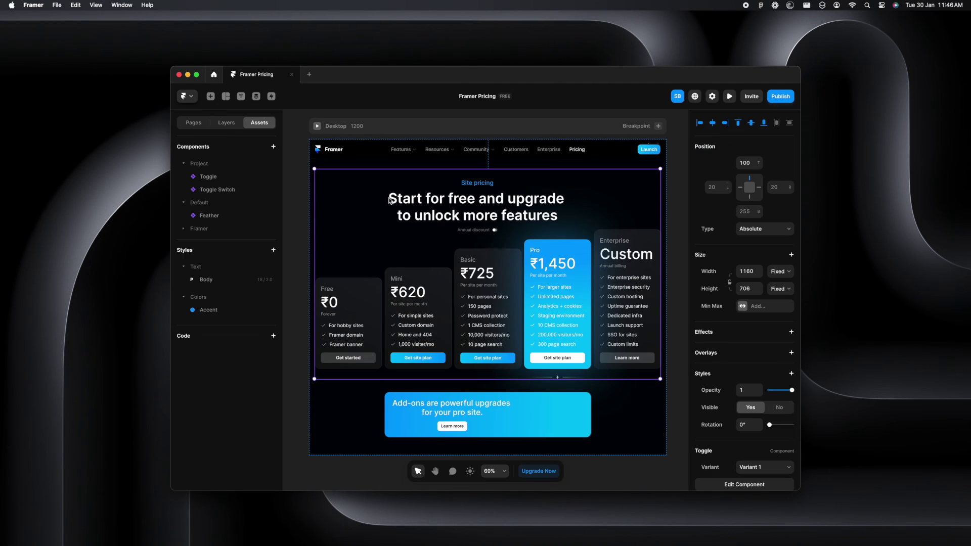
pyautogui.scroll(-3, 749, 354)
pyautogui.click(763, 397)
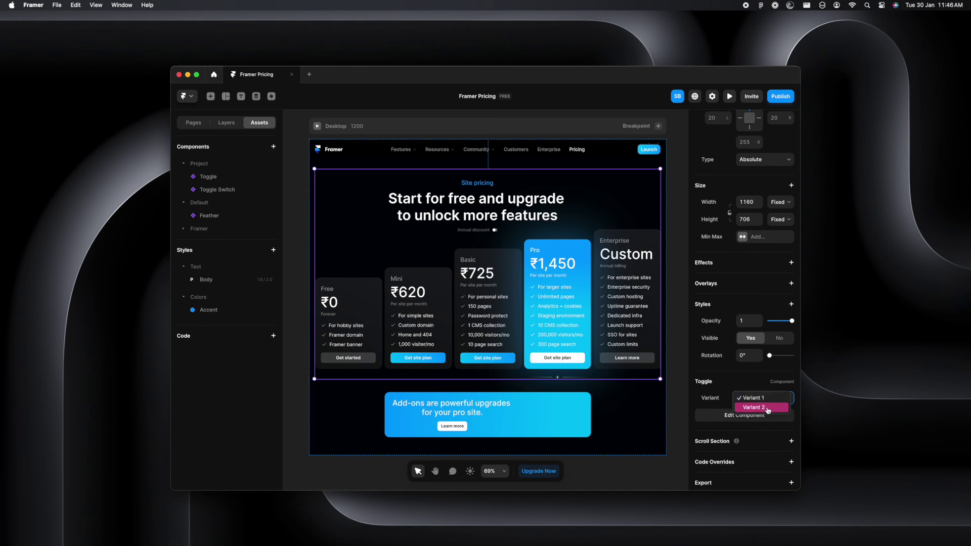
pyautogui.click(767, 411)
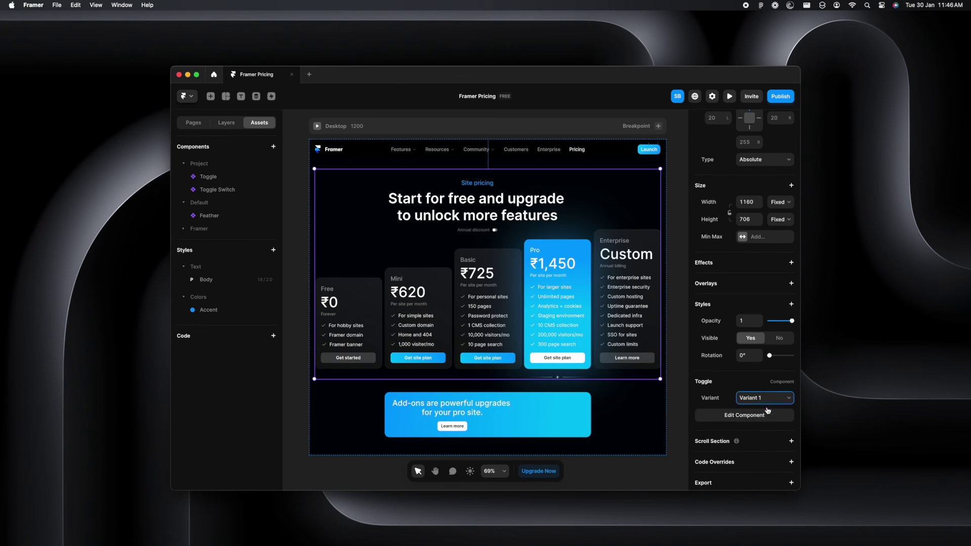
pyautogui.click(677, 325)
# Preview the Desktop page and switch the Annual discount off and on several times
pyautogui.click(317, 126)
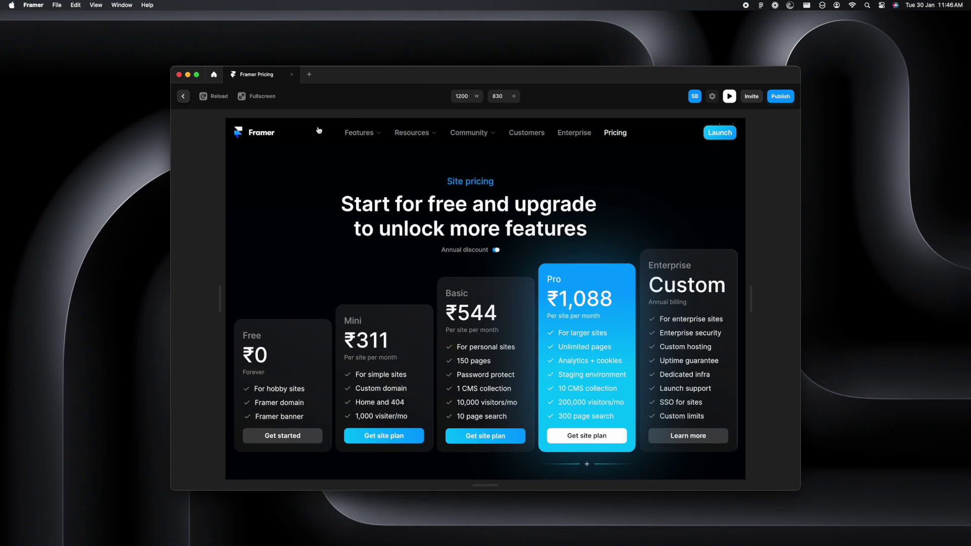
pyautogui.click(479, 251)
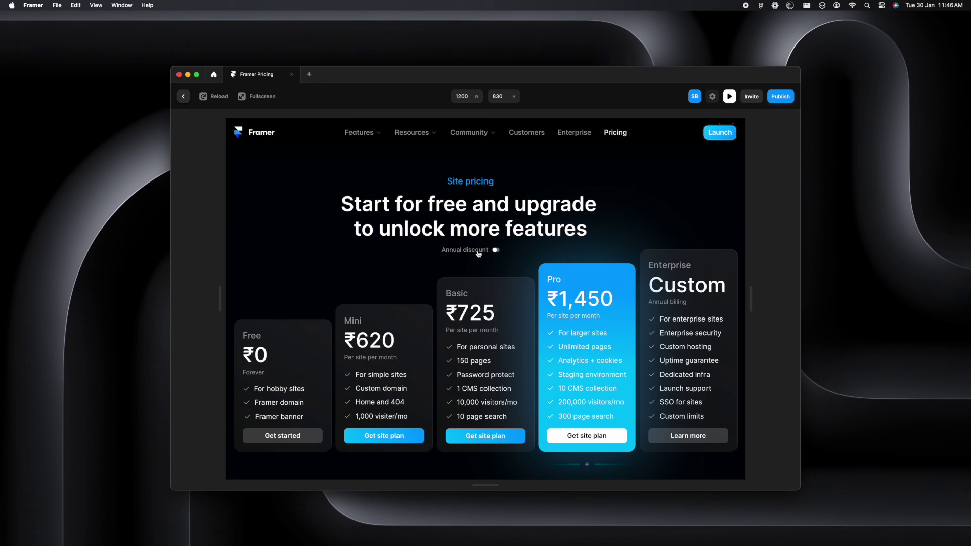
pyautogui.click(478, 252)
pyautogui.click(478, 252)
pyautogui.click(478, 252)
pyautogui.click(479, 252)
pyautogui.click(181, 97)
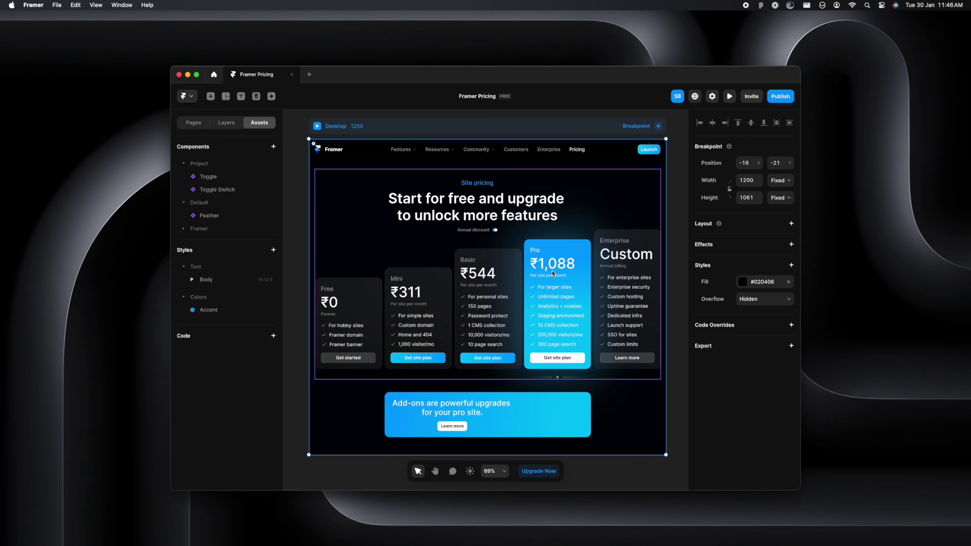